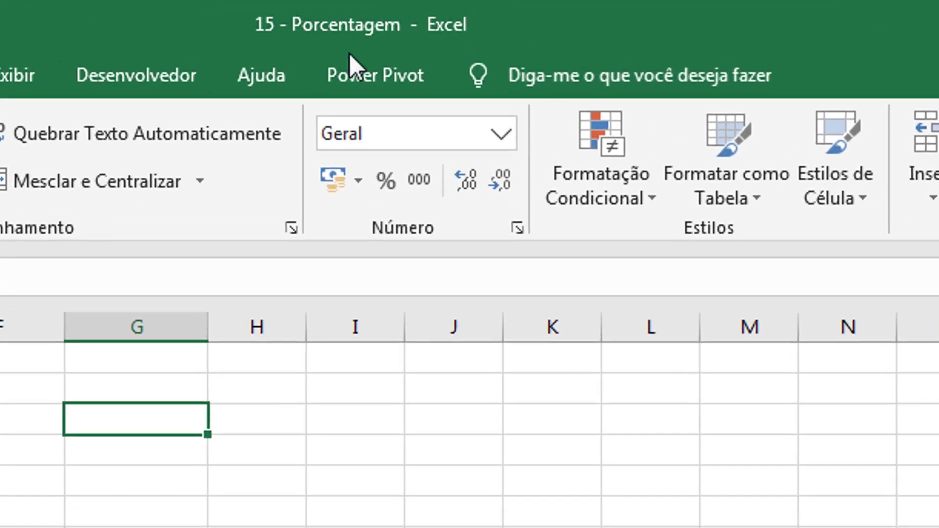
# Step: Enter 100 in cell C15 and centre it horizontally
pyautogui.click(156, 305)
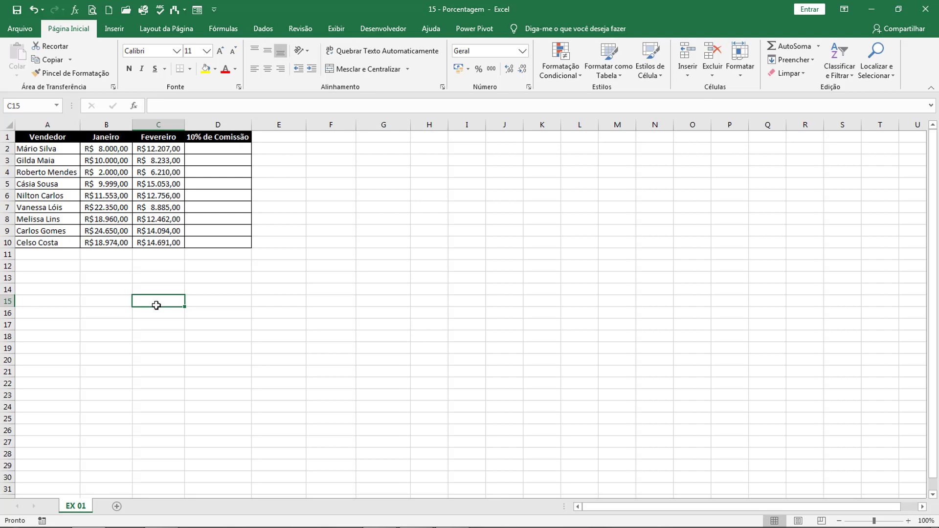
pyautogui.press('Down')
pyautogui.press('Up')
pyautogui.click(210, 291)
pyautogui.click(154, 298)
pyautogui.write('100')
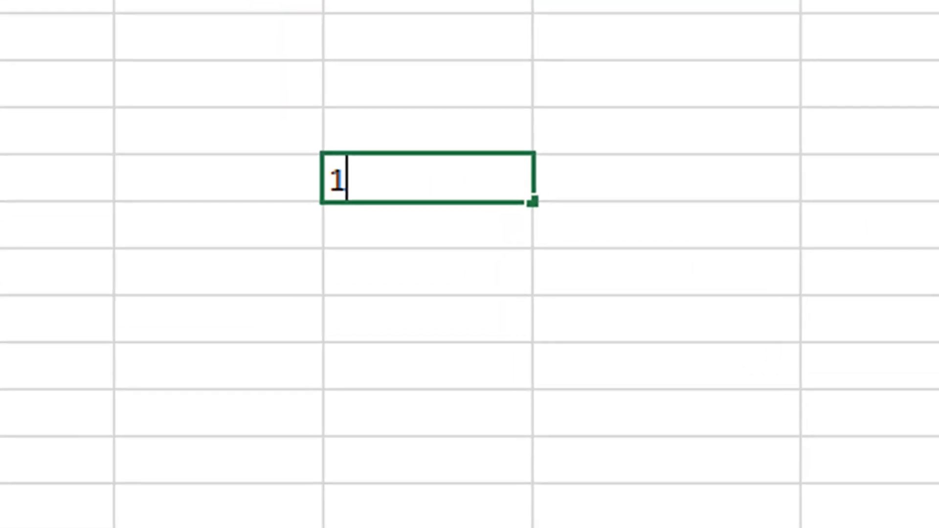
pyautogui.press('Return')
pyautogui.press('Up')
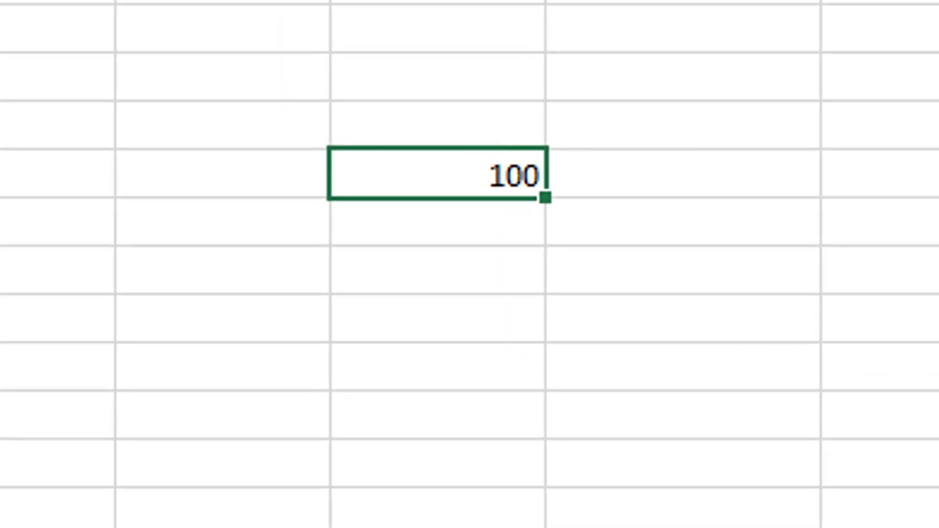
pyautogui.hotkey('alt', 'h')
pyautogui.press('a')
pyautogui.press('c')
# Step: Calculate 15% of the value in C15 by entering the formula =C15*15% in cell D15
pyautogui.click(628, 176)
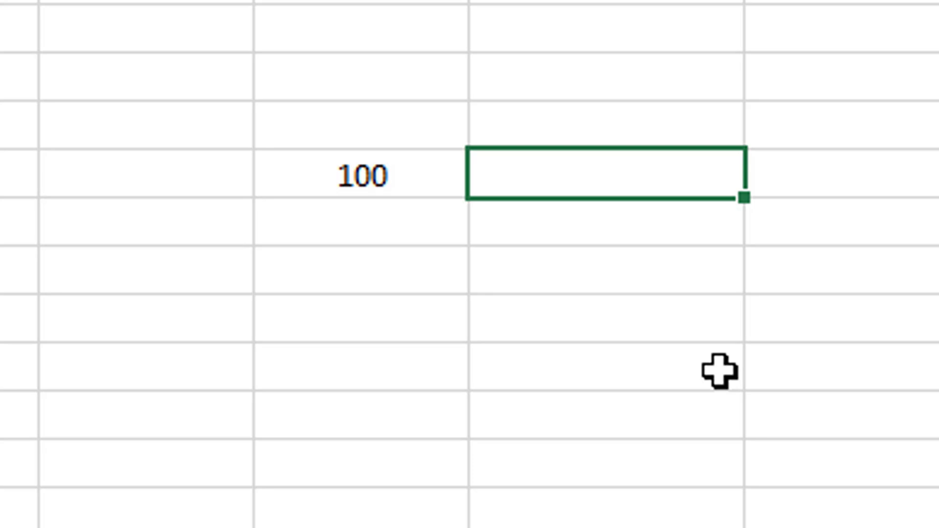
pyautogui.write('=')
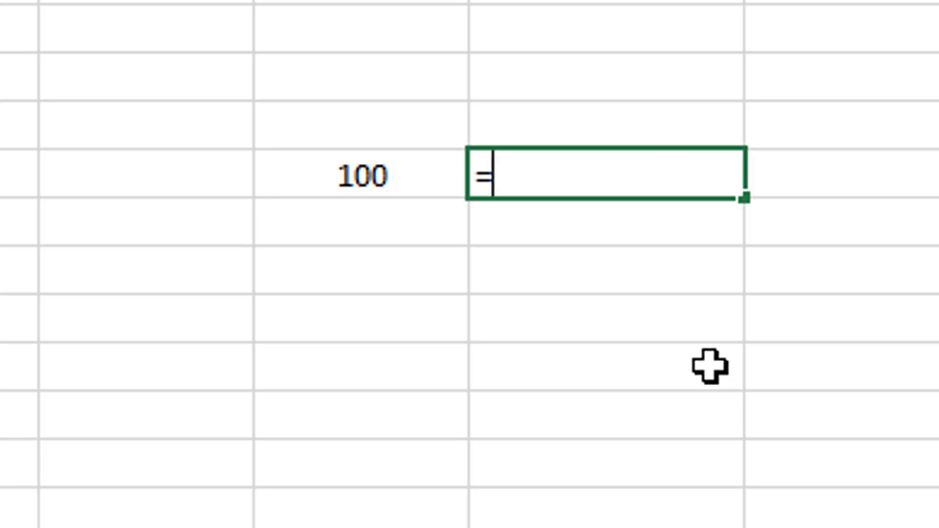
pyautogui.click(400, 176)
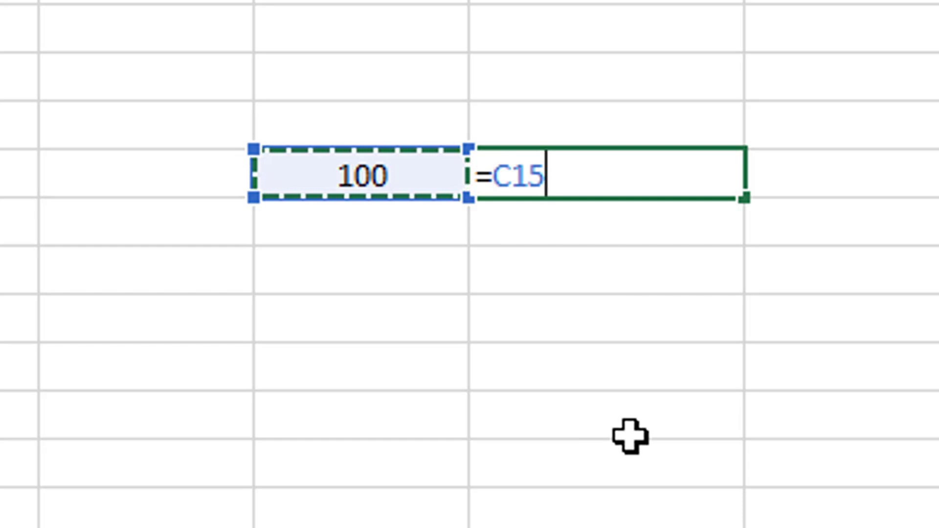
pyautogui.write('*15')
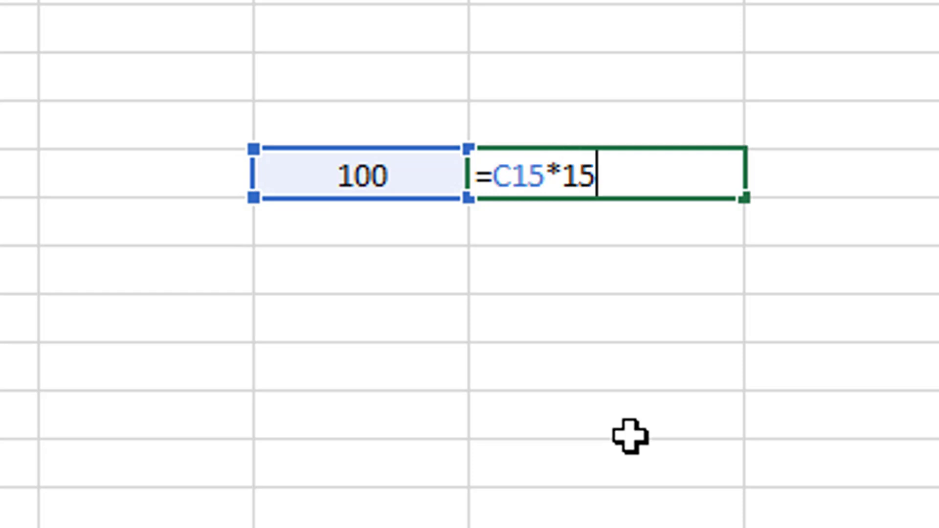
pyautogui.write('%')
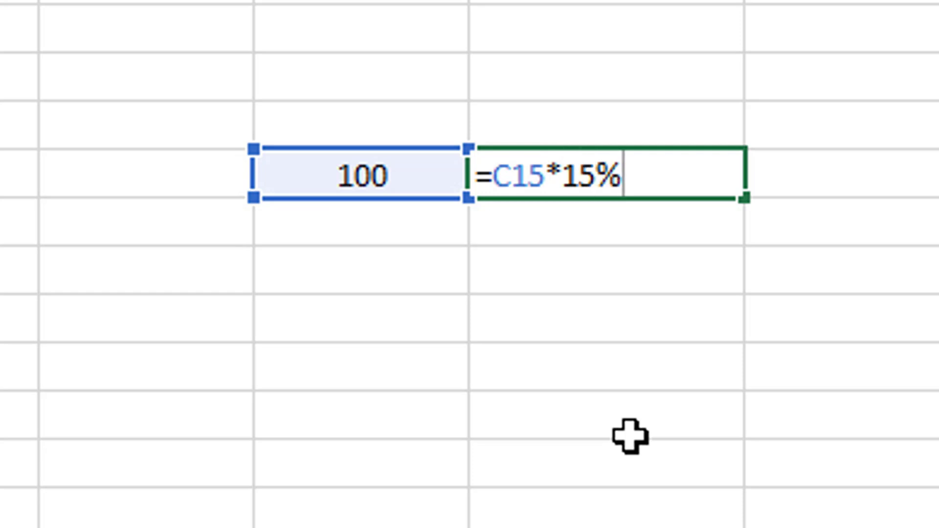
pyautogui.press('BackSpace')
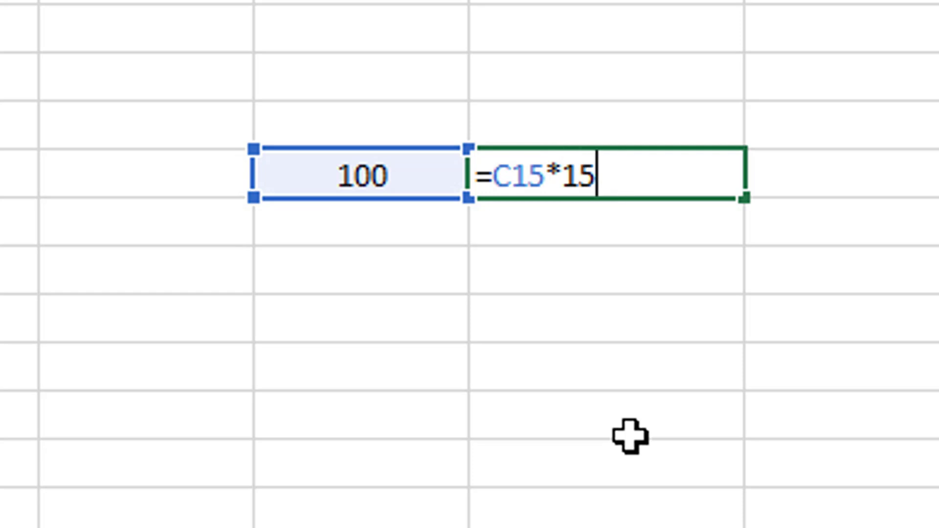
pyautogui.write('%')
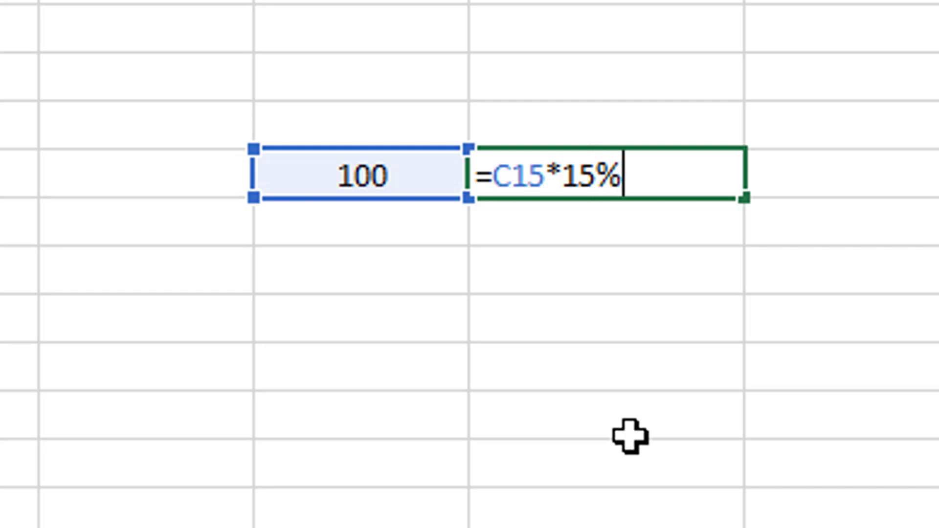
pyautogui.moveTo(623, 174); pyautogui.dragTo(581, 174)
pyautogui.click(645, 176)
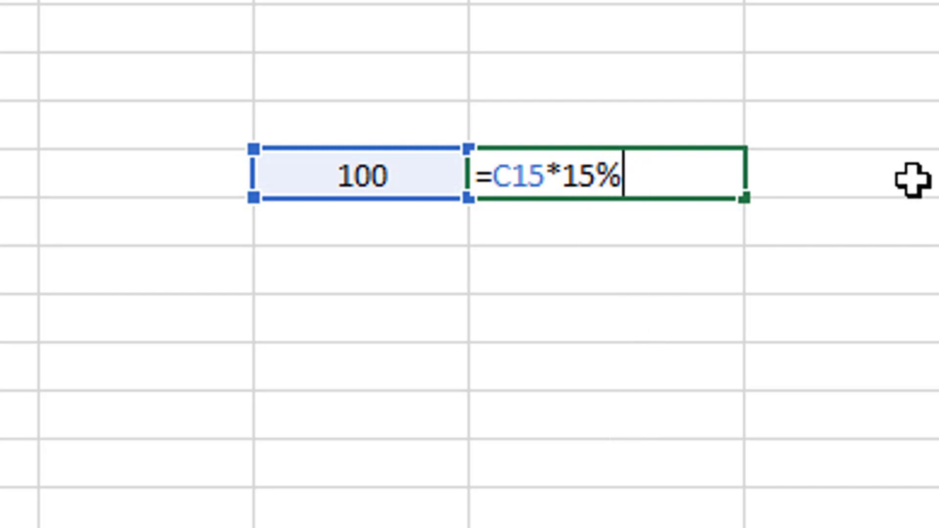
pyautogui.press('Return')
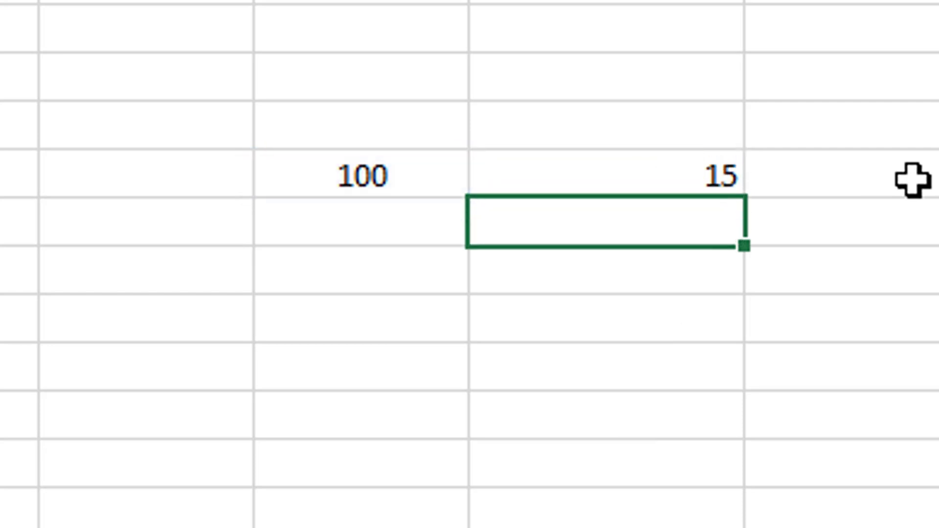
# Step: Centre the contents of cell D15 horizontally
pyautogui.click(668, 172)
pyautogui.hotkey('alt', 'h')
pyautogui.press('a')
pyautogui.press('c')
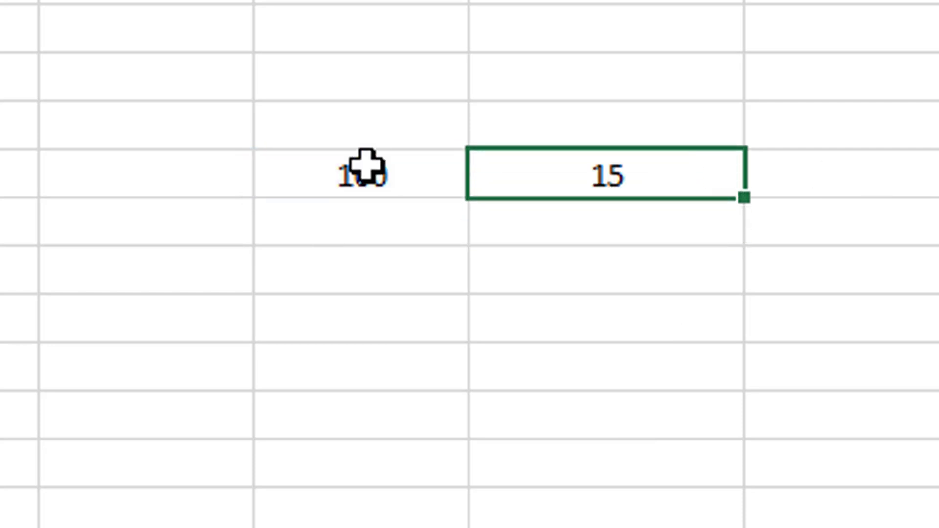
pyautogui.click(538, 224)
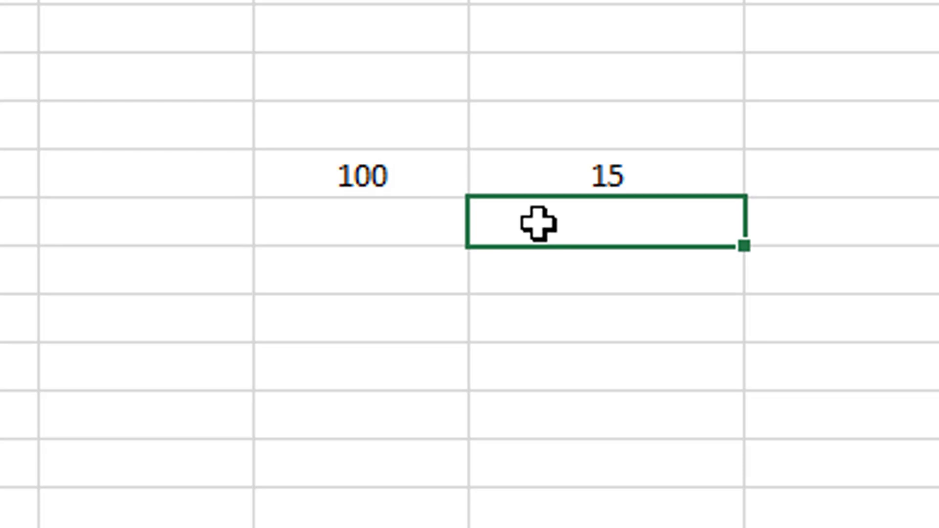
pyautogui.press('Up')
pyautogui.press('Right')
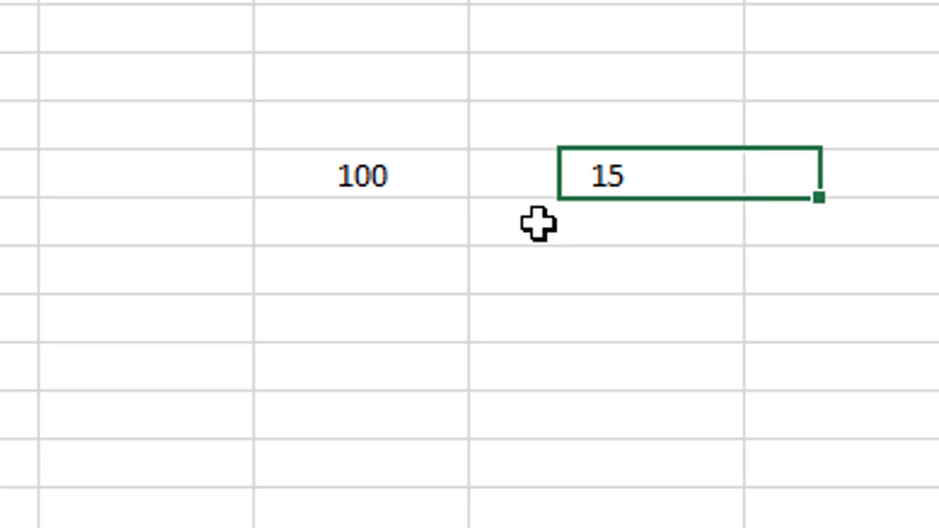
pyautogui.click(639, 173)
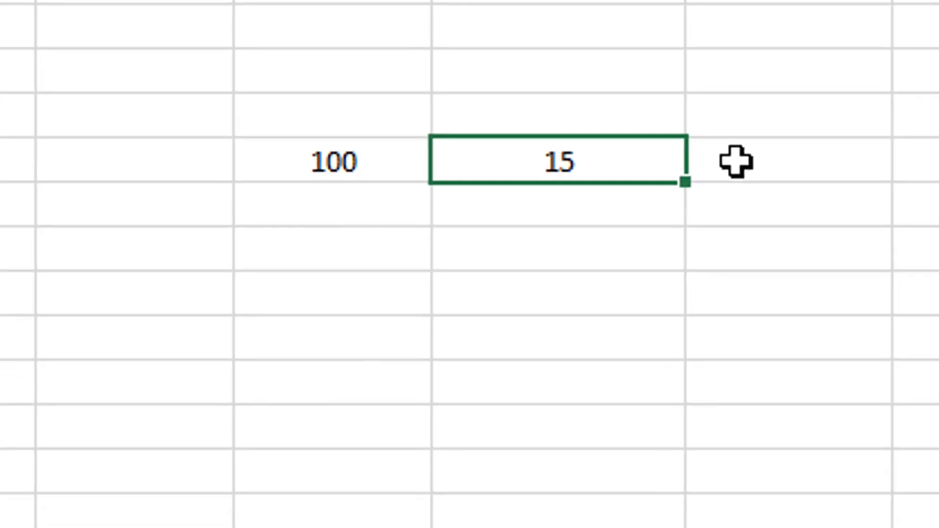
# Step: Add the 15% amount to the base value by entering =C15+D15 in cell E15
pyautogui.click(803, 175)
pyautogui.write('=')
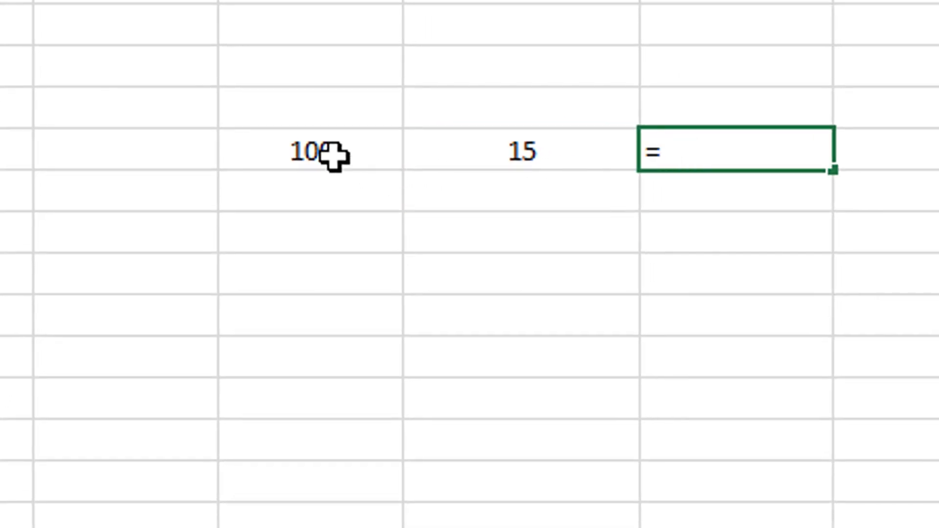
pyautogui.click(313, 152)
pyautogui.write('+')
pyautogui.click(464, 147)
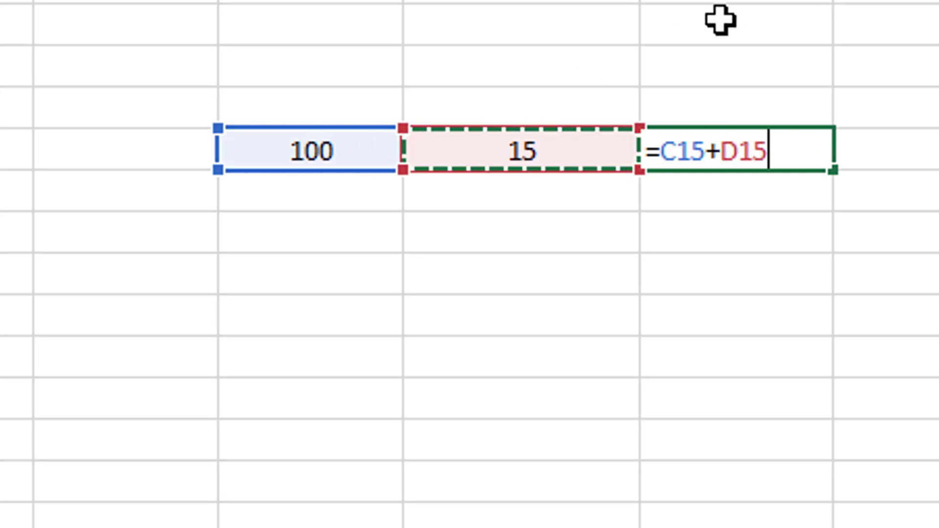
pyautogui.press('Return')
pyautogui.click(773, 144)
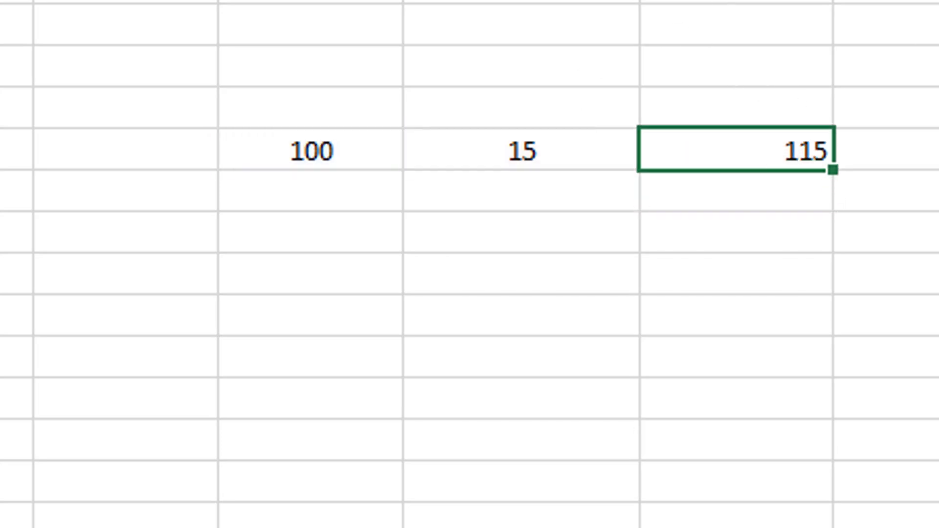
# Step: Replace the addition in cell E15 with the subtraction =C15-D15, and clear the cell
pyautogui.press('Delete')
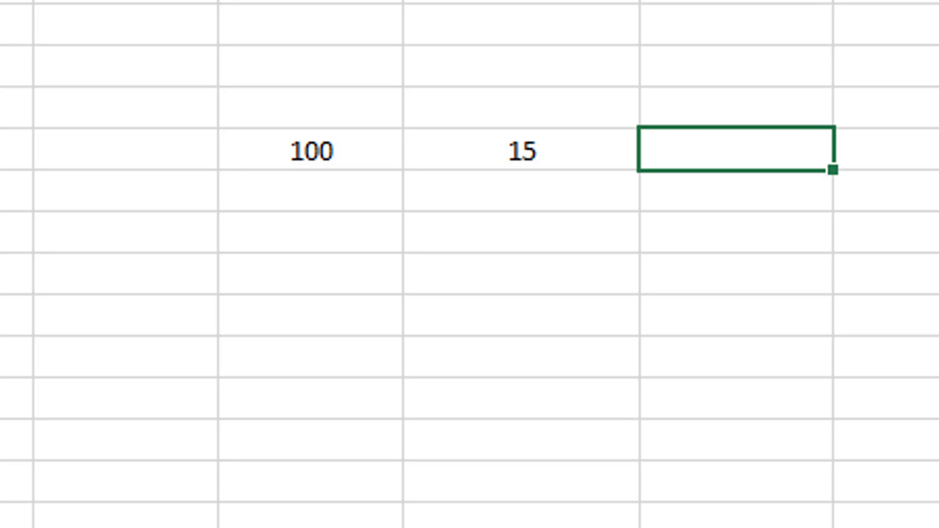
pyautogui.write('=')
pyautogui.click(311, 137)
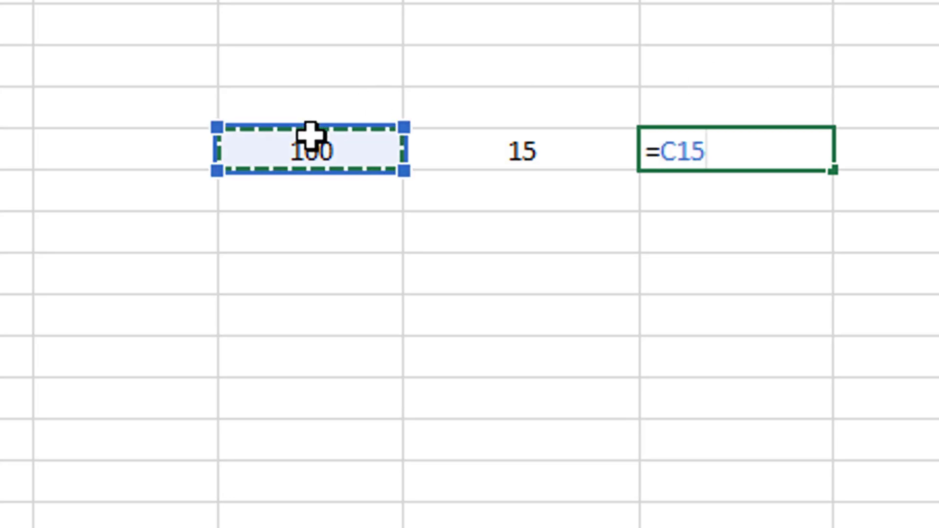
pyautogui.write('-')
pyautogui.click(457, 151)
pyautogui.press('Return')
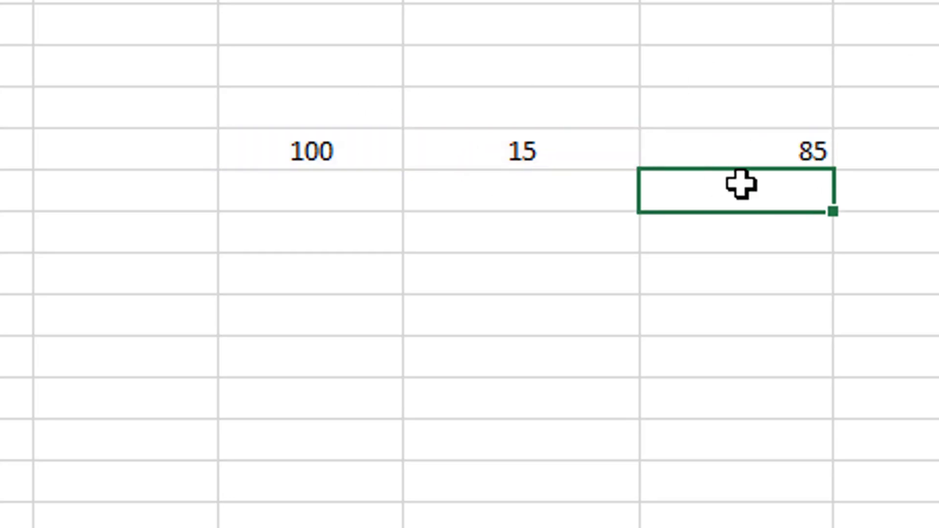
pyautogui.click(765, 152)
pyautogui.press('Delete')
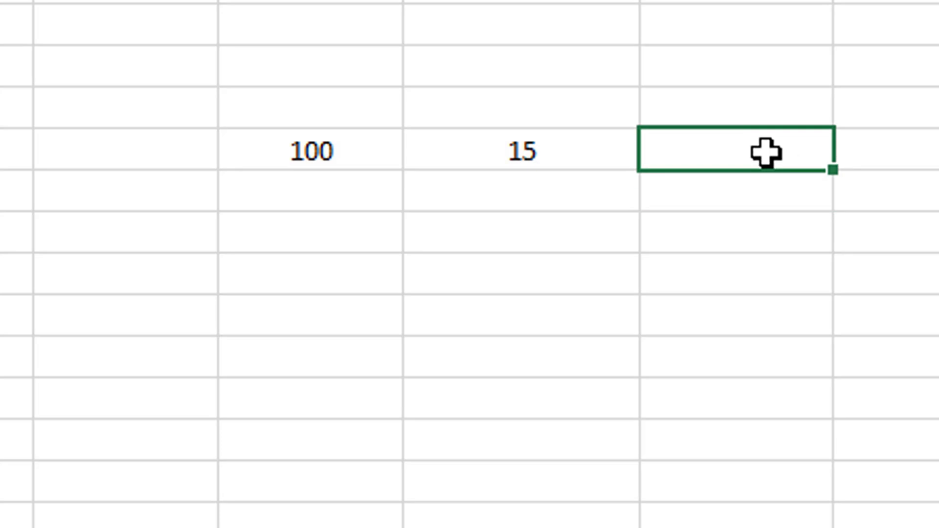
pyautogui.click(756, 242)
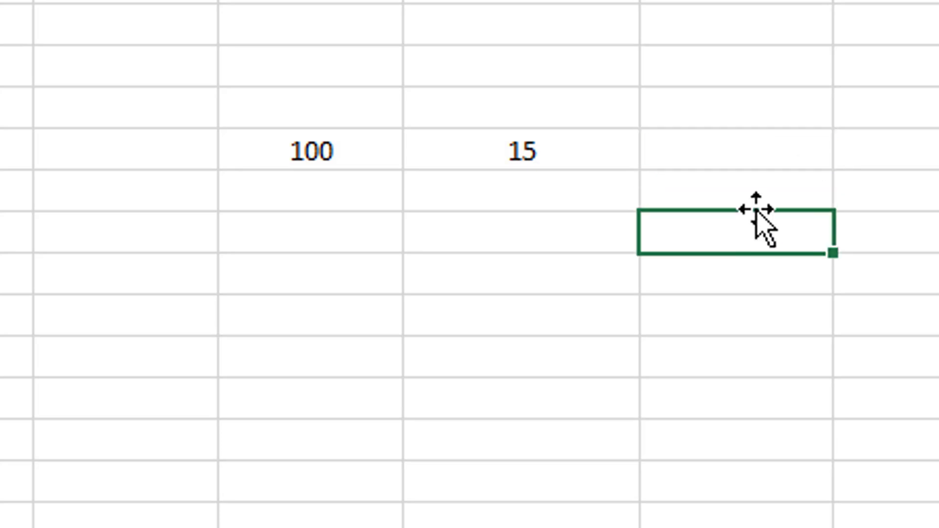
pyautogui.click(750, 168)
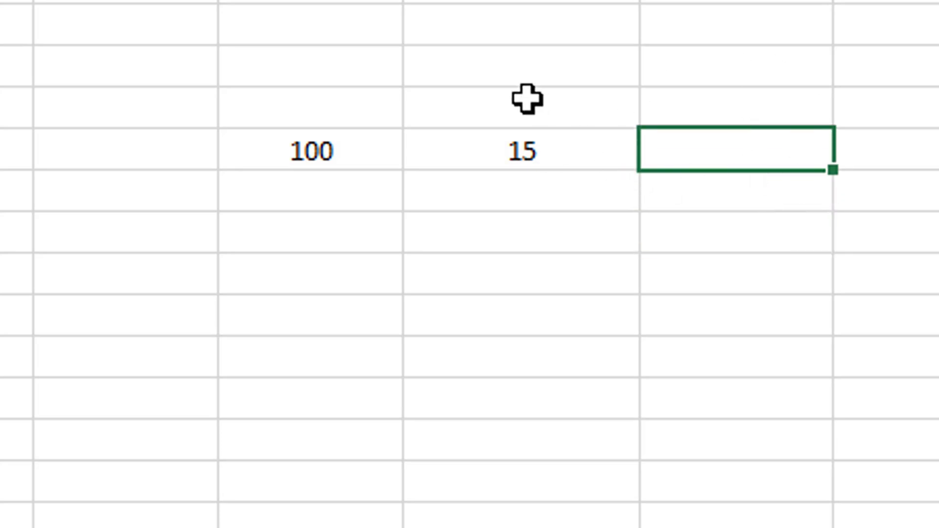
pyautogui.click(337, 152)
pyautogui.click(571, 153)
# Step: Sum the base value and its percentage in cell E15 with the formula =C15+D15
pyautogui.click(732, 145)
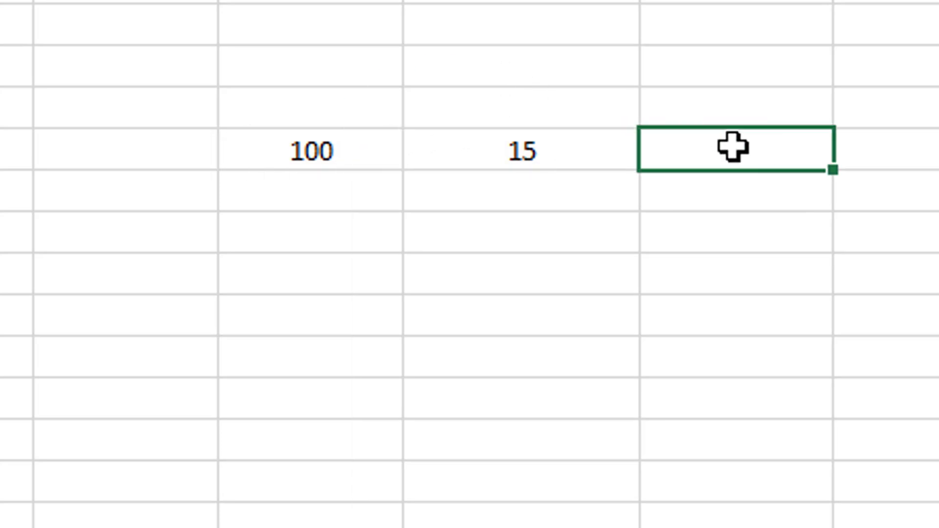
pyautogui.write('=')
pyautogui.click(340, 150)
pyautogui.write('+')
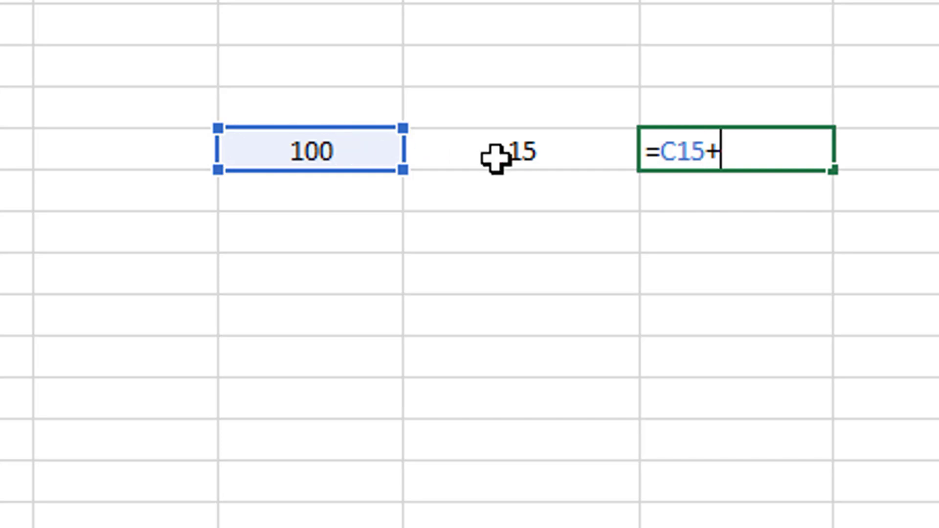
pyautogui.click(546, 159)
pyautogui.press('Return')
pyautogui.click(734, 142)
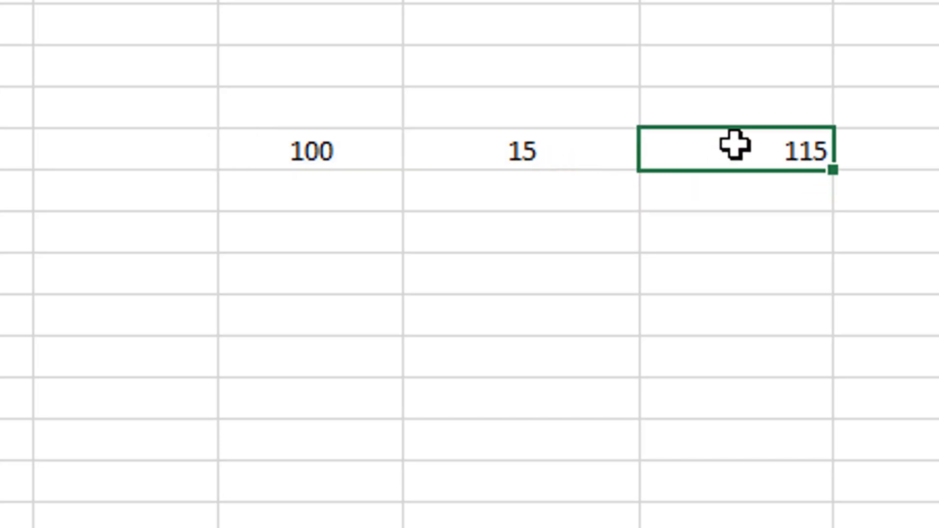
# Step: Replace the sum in cell E15 with the discount formula =C15-D15, and empty the cell
pyautogui.press('Delete')
pyautogui.write('=')
pyautogui.click(302, 163)
pyautogui.write('-')
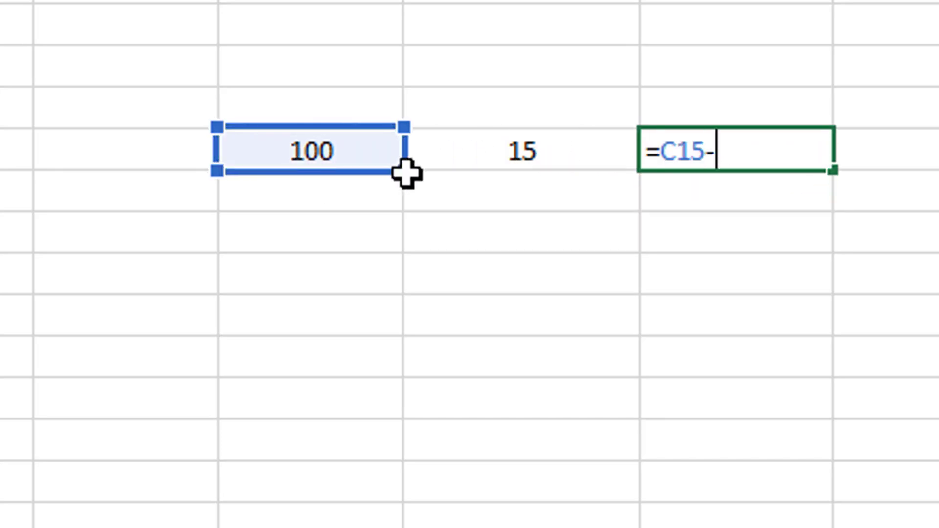
pyautogui.click(478, 155)
pyautogui.press('Return')
pyautogui.click(806, 154)
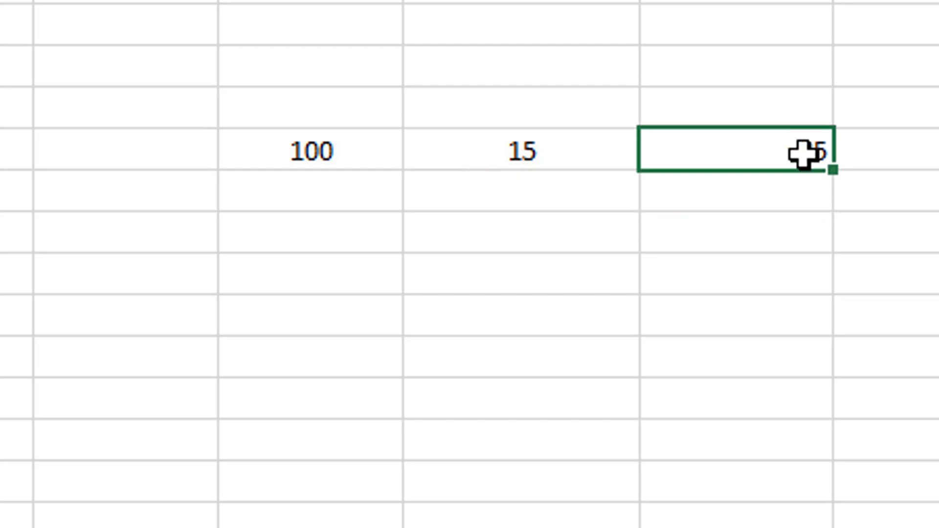
pyautogui.press('Delete')
# Step: Rework the percentage formula in cell D15 into the single increase formula =C15+(C15*15%)
pyautogui.click(563, 141)
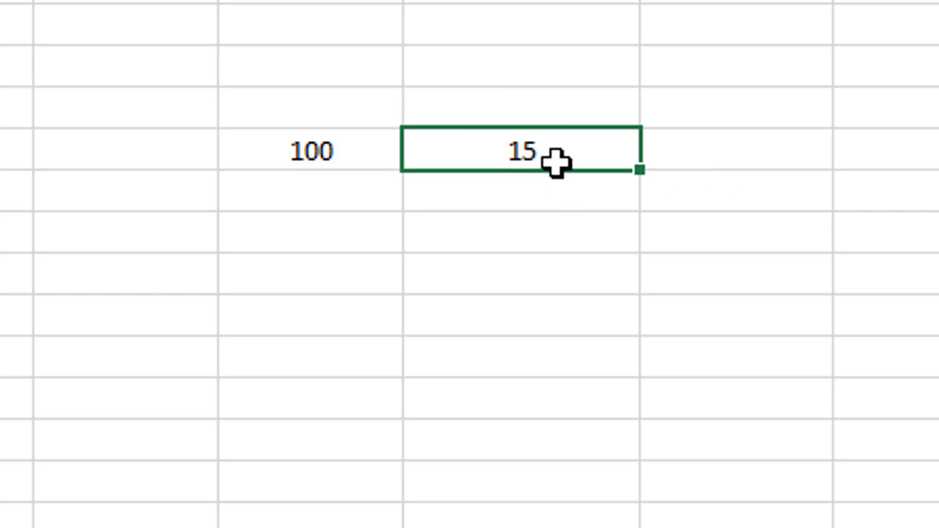
pyautogui.write('=C15*15%')
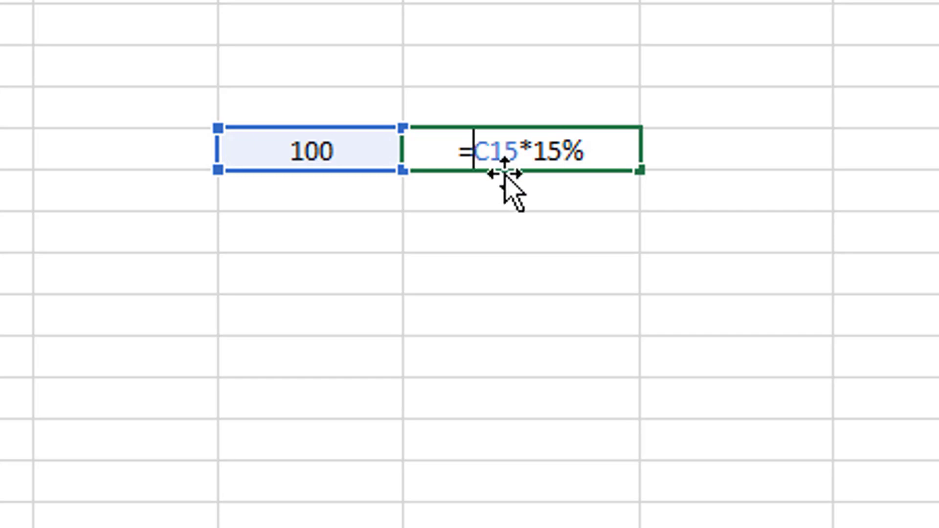
pyautogui.moveTo(476, 147); pyautogui.dragTo(583, 154)
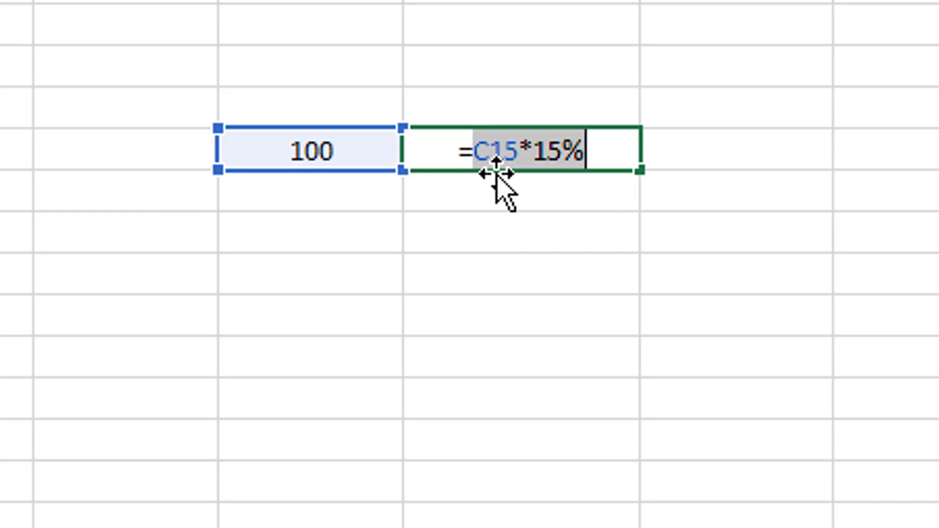
pyautogui.press('Left')
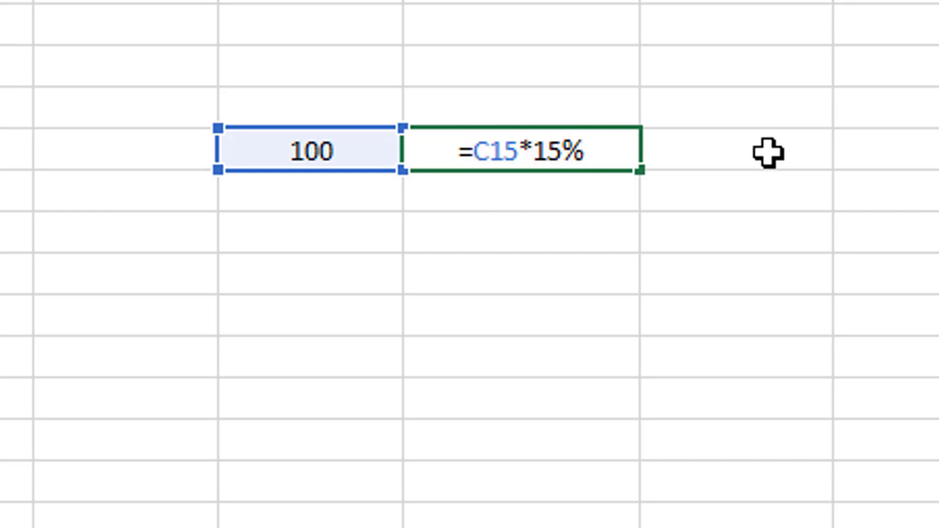
pyautogui.write('(')
pyautogui.press('End')
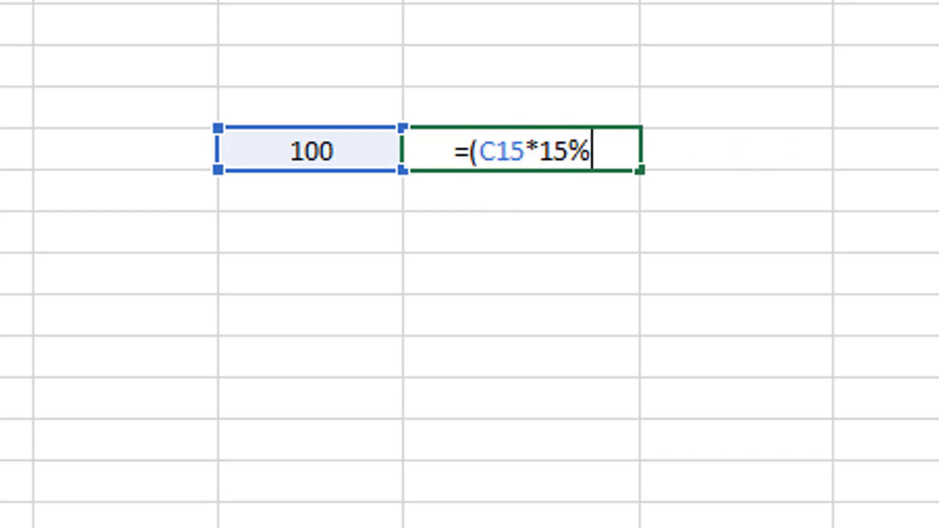
pyautogui.write(')')
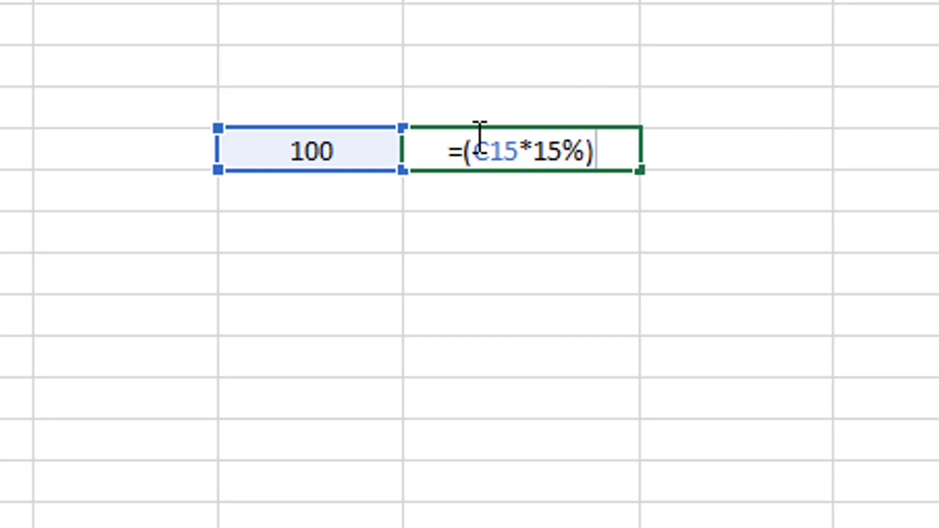
pyautogui.click(464, 147)
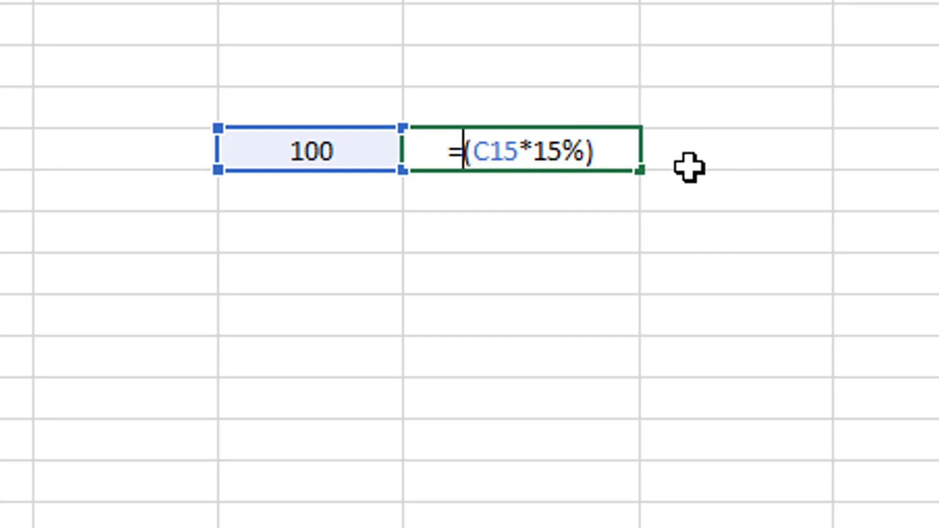
pyautogui.write('+')
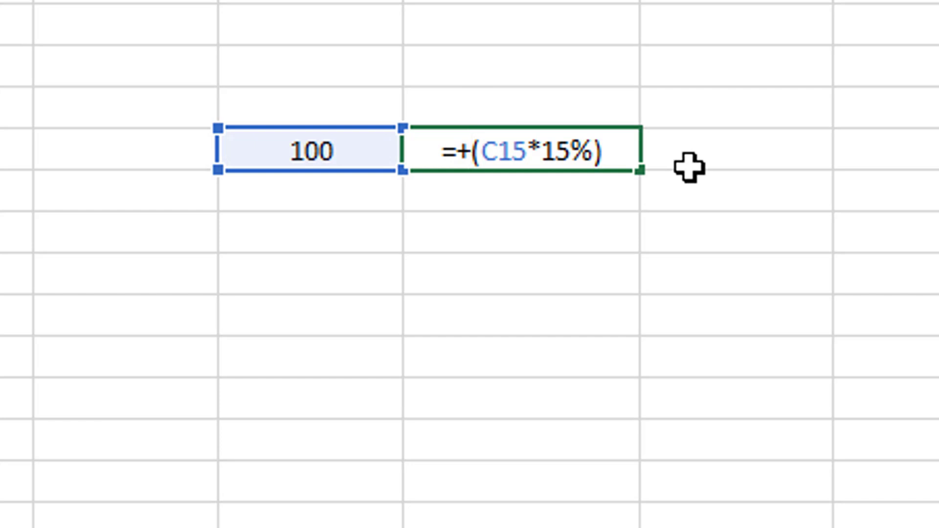
pyautogui.press('Left')
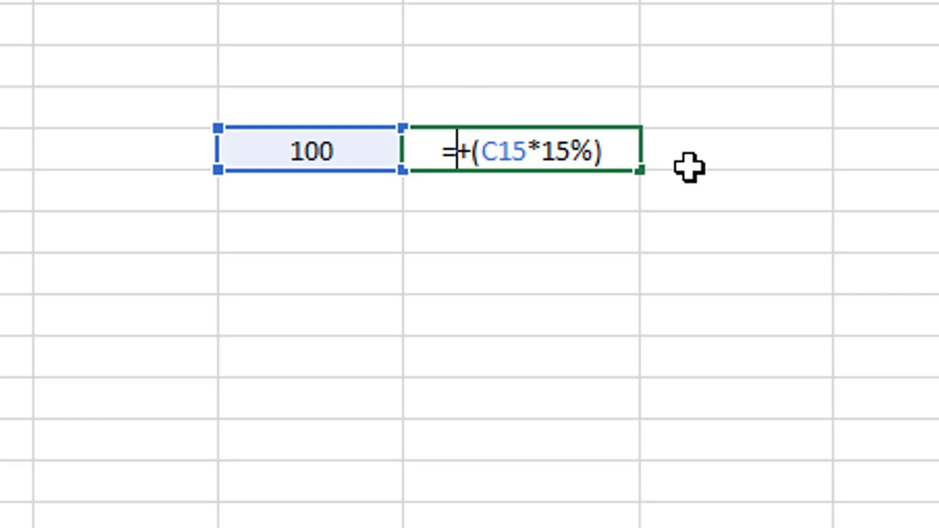
pyautogui.click(269, 149)
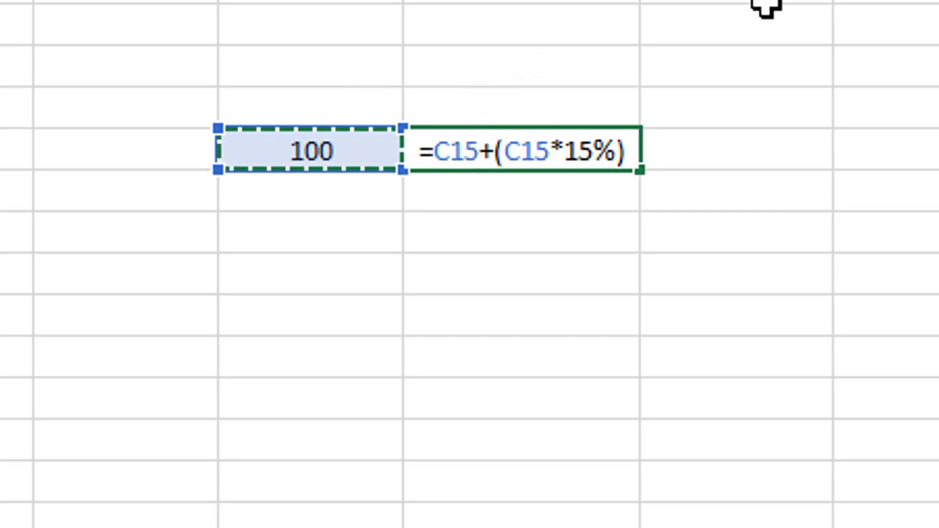
pyautogui.press('Return')
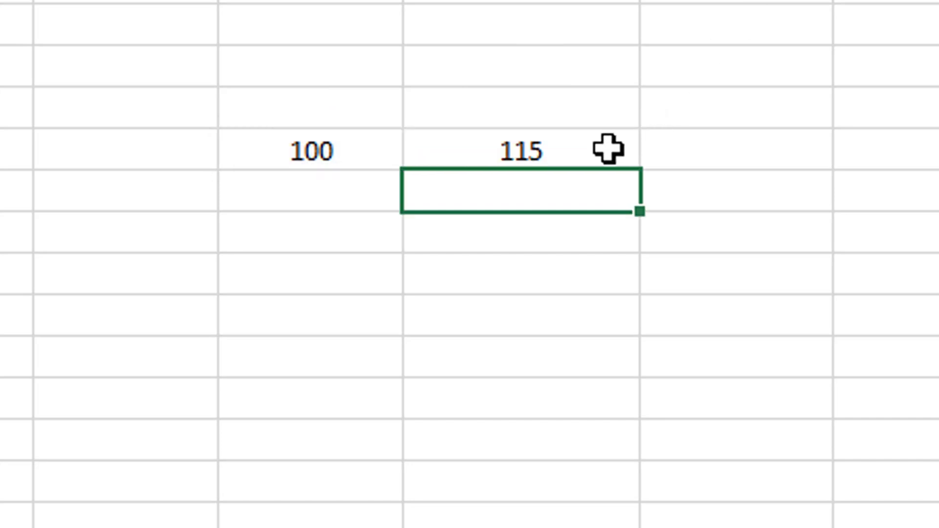
# Step: Turn the increase in cell D15 into a discount by changing the formula to =C15-(C15*15%)
pyautogui.doubleClick(556, 152)
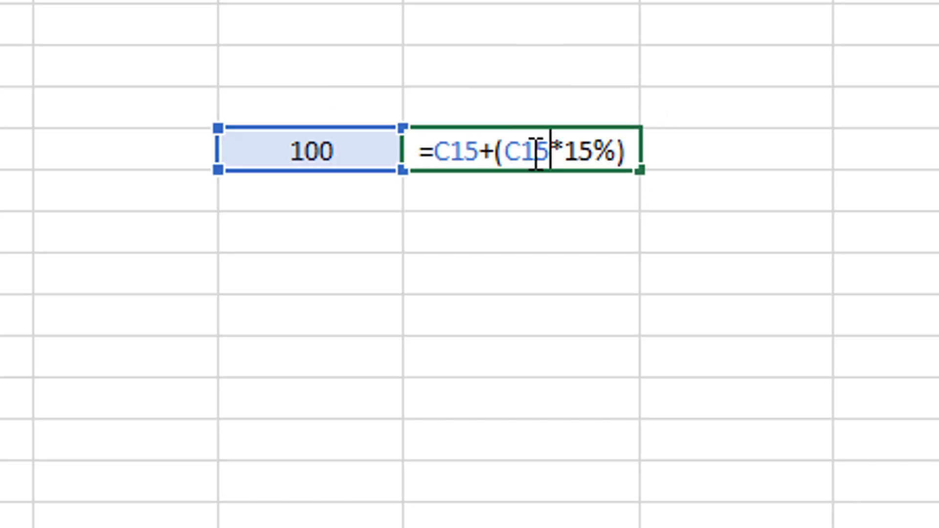
pyautogui.click(496, 155)
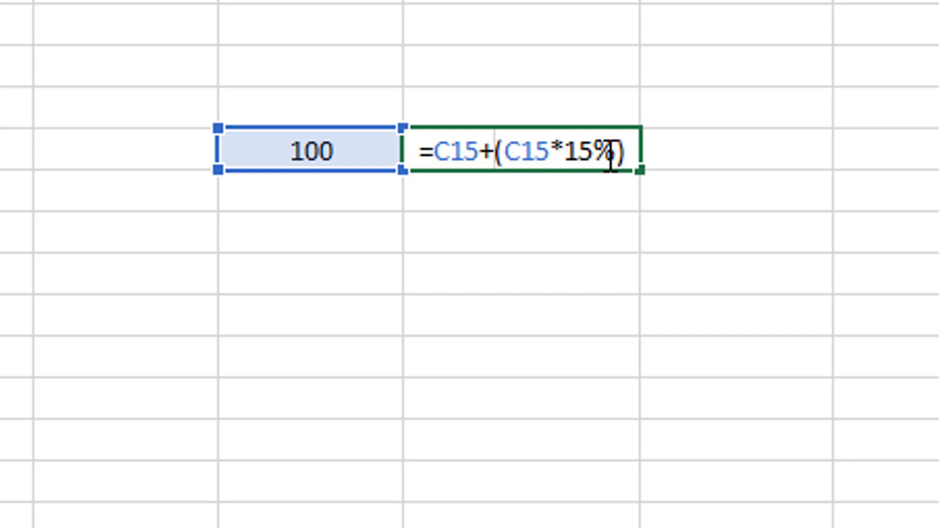
pyautogui.press('BackSpace')
pyautogui.write('-')
pyautogui.press('Return')
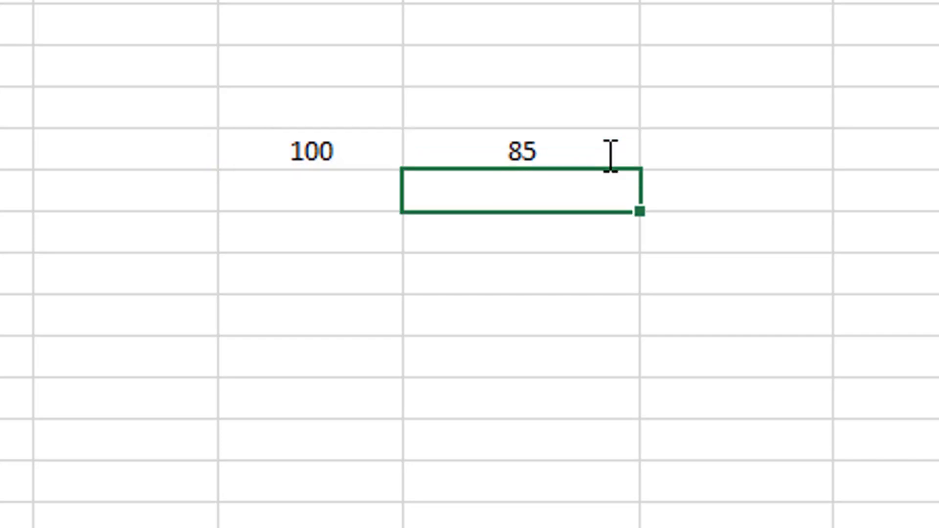
pyautogui.click(604, 153)
pyautogui.doubleClick(613, 155)
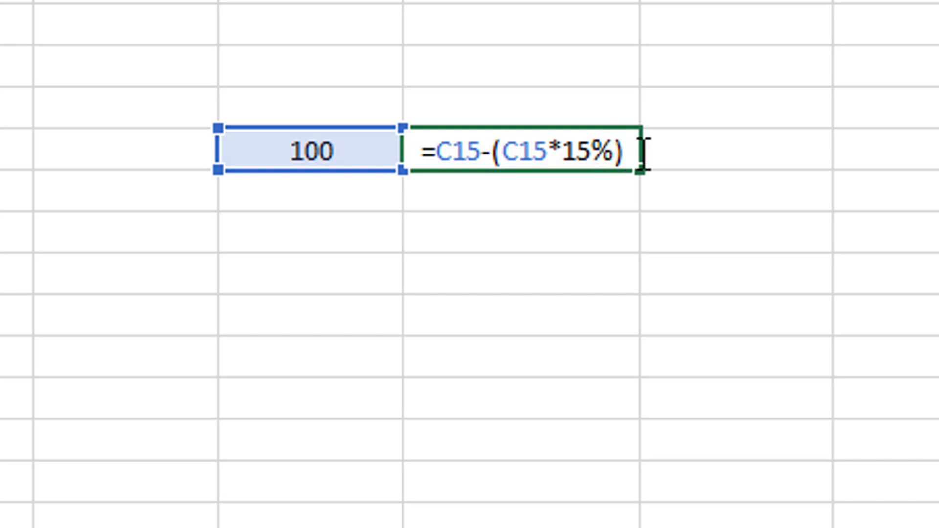
pyautogui.click(627, 151)
pyautogui.hotkey('ctrl', 'Return')
# Step: Clear the example values and formula from the range B13:E17 below the sales table
pyautogui.moveTo(123, 81); pyautogui.dragTo(743, 241)
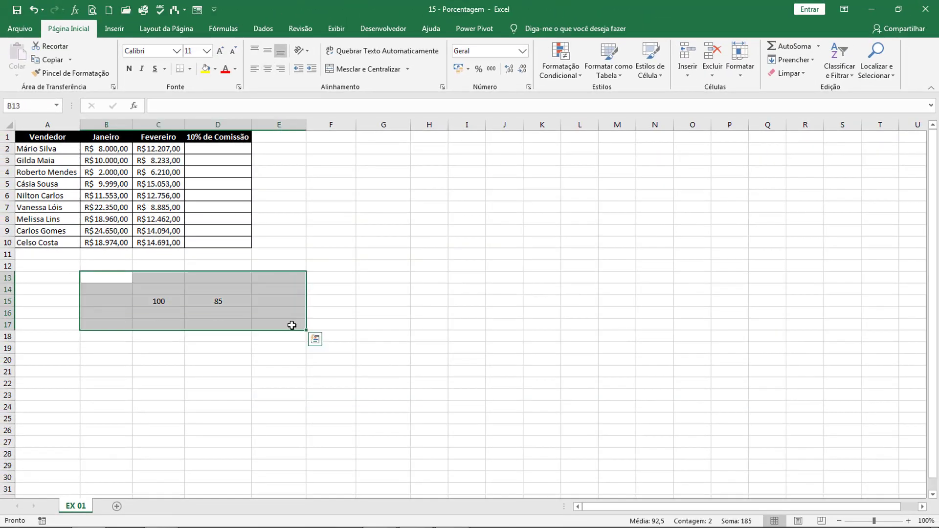
pyautogui.press('Delete')
pyautogui.click(225, 280)
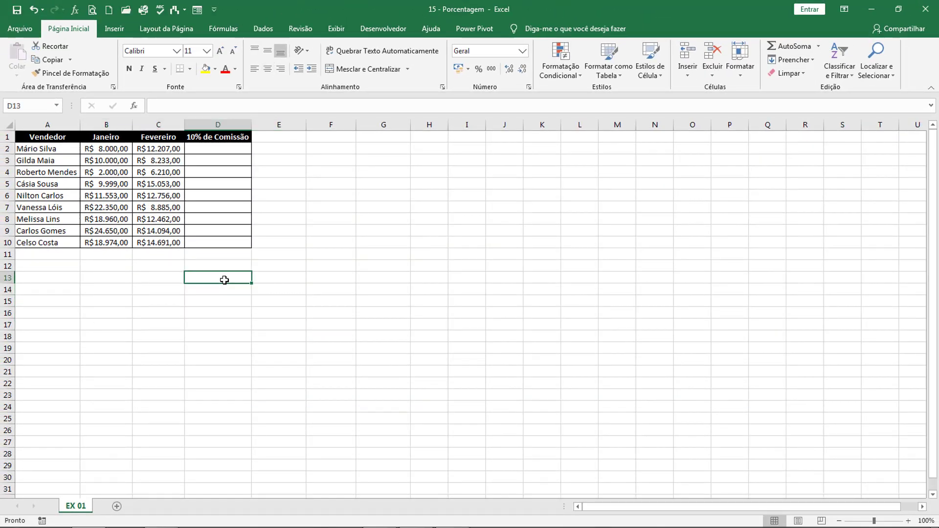
pyautogui.click(223, 300)
pyautogui.click(211, 334)
pyautogui.click(159, 314)
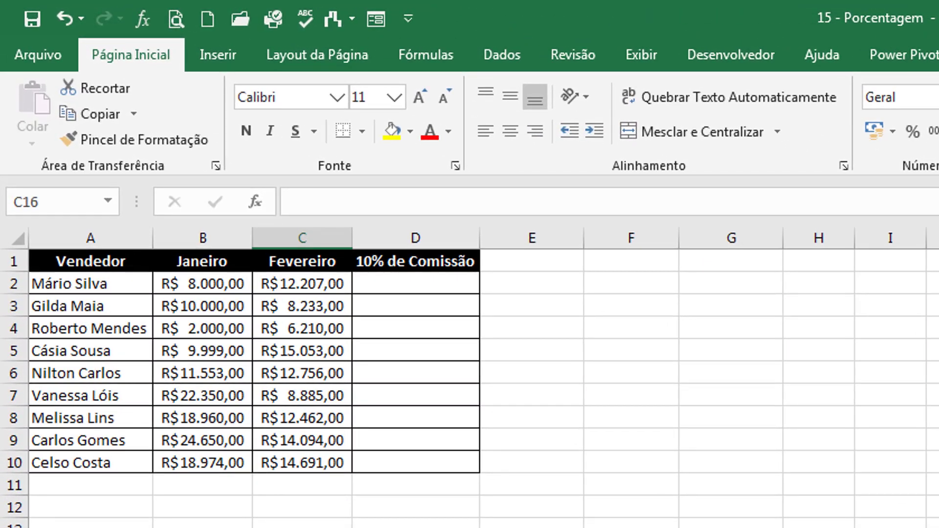
# Step: Examine the Janeiro and Fevereiro sales of the first two sellers in rows 2 and 3
pyautogui.click(5, 282)
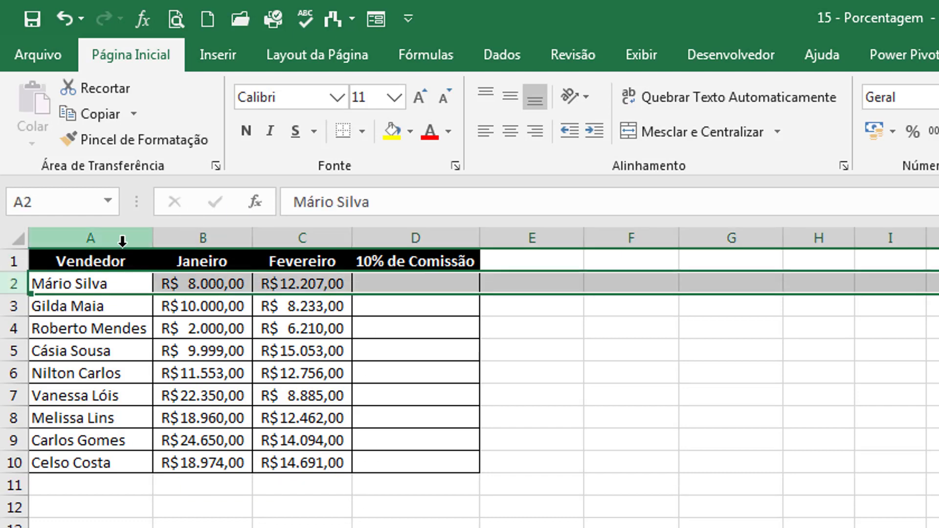
pyautogui.moveTo(116, 266); pyautogui.dragTo(118, 283)
pyautogui.moveTo(215, 266); pyautogui.dragTo(212, 279)
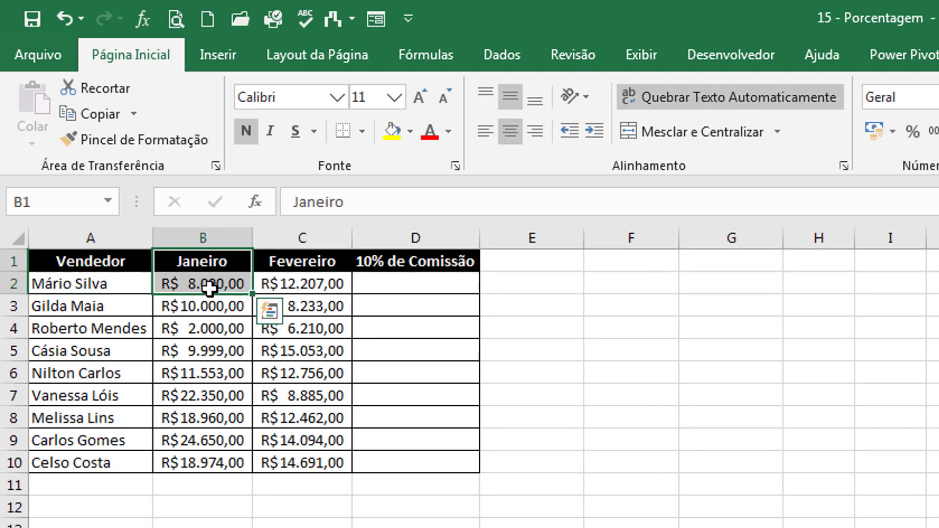
pyautogui.click(292, 265)
pyautogui.click(294, 283)
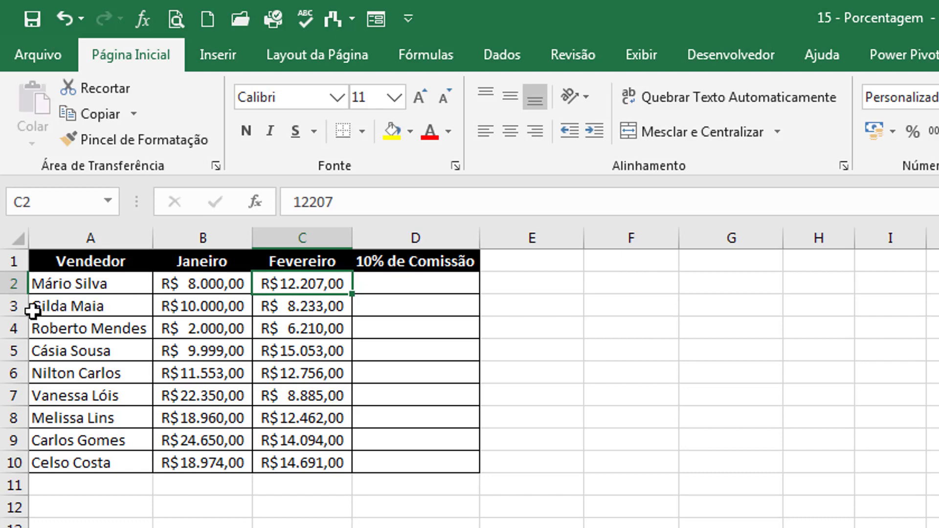
pyautogui.click(13, 305)
pyautogui.click(215, 304)
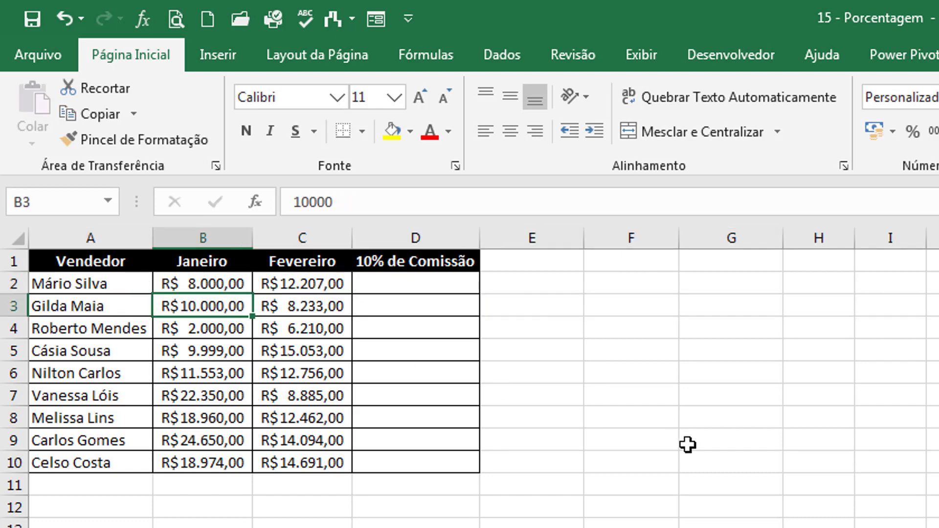
pyautogui.press('Right')
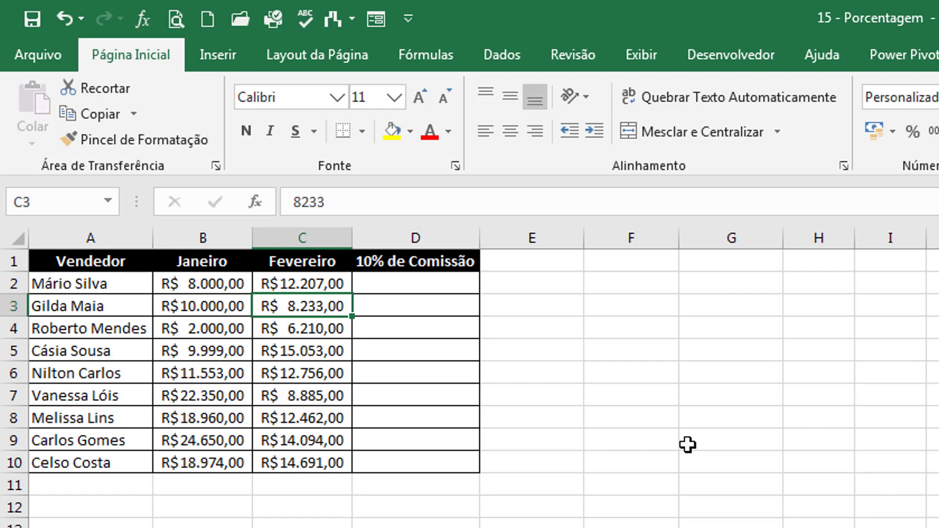
# Step: Divide the first seller's Fevereiro sales by the Janeiro sales with the formula =C2/B2 in cell D2
pyautogui.press('Right')
pyautogui.press('Up')
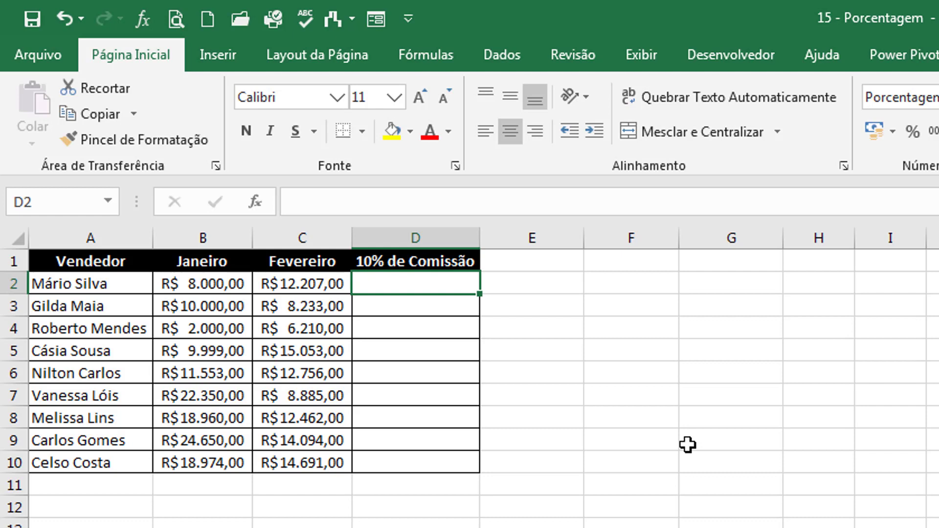
pyautogui.write('=')
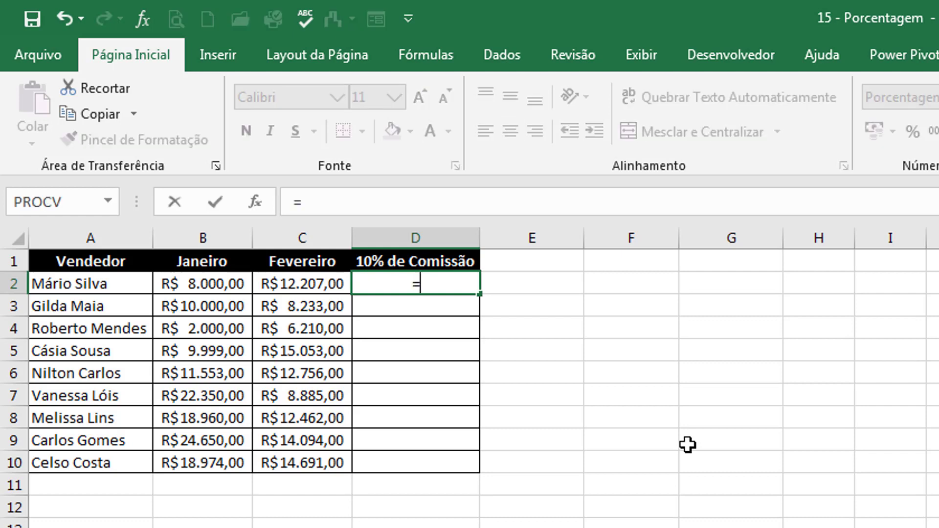
pyautogui.click(327, 284)
pyautogui.write('/')
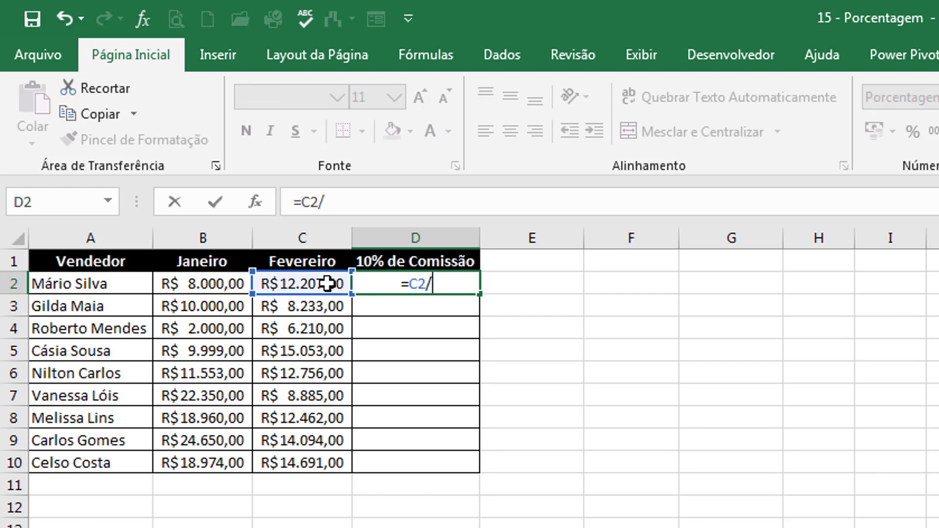
pyautogui.click(172, 283)
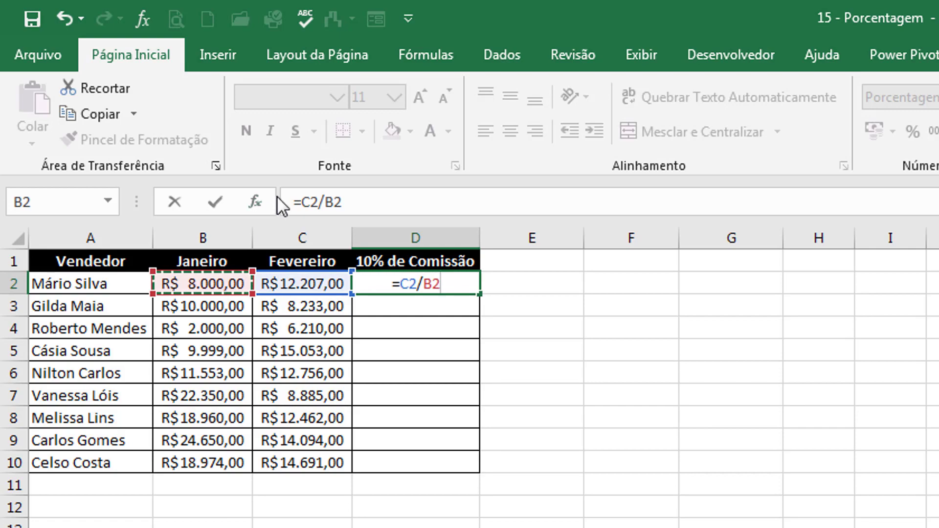
pyautogui.press('Return')
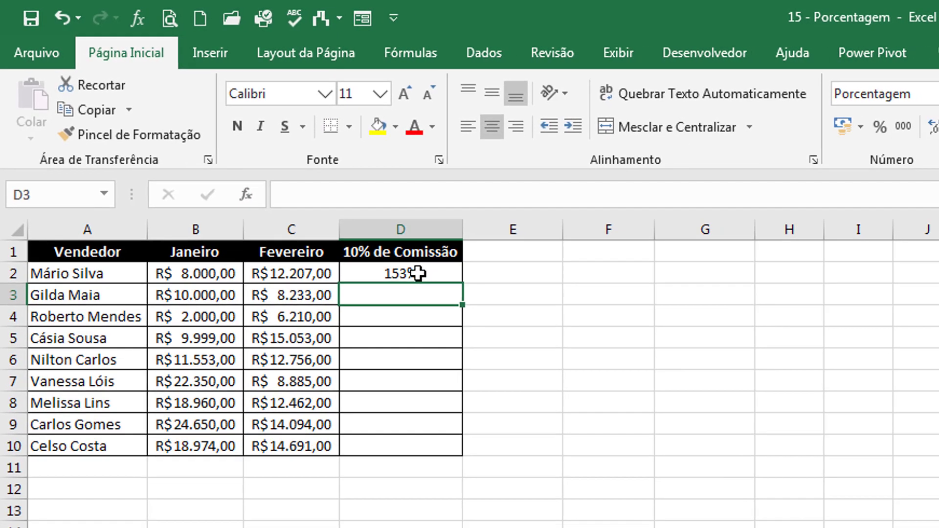
# Step: Set the number format of the result cells D2:D10 to Geral
pyautogui.click(421, 285)
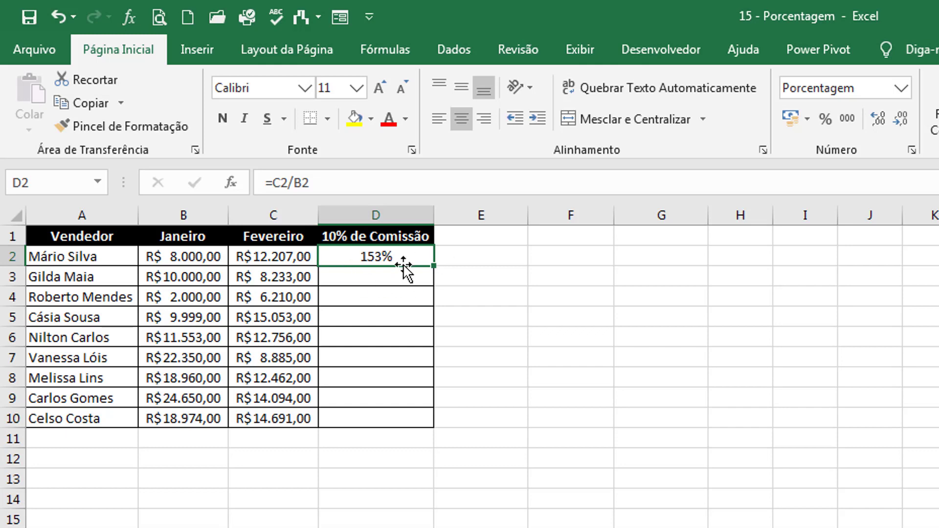
pyautogui.moveTo(408, 257); pyautogui.dragTo(392, 419)
pyautogui.click(392, 254)
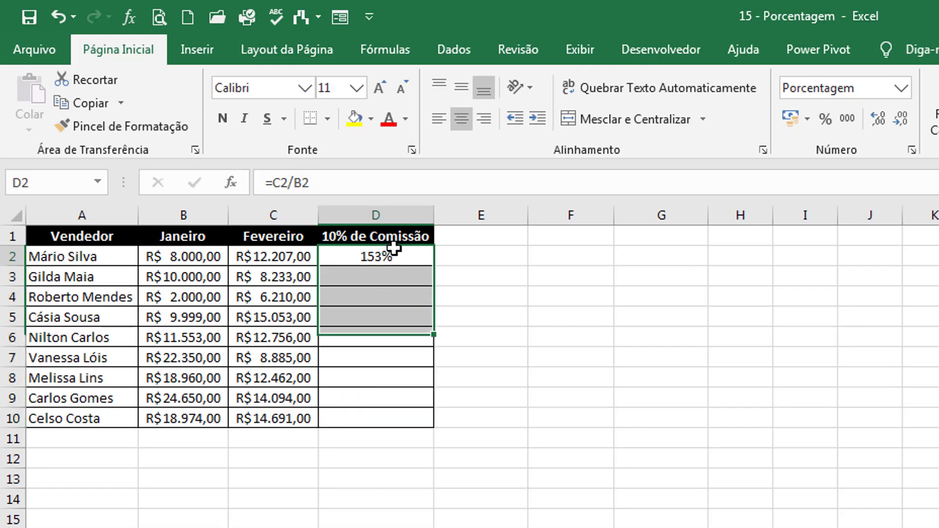
pyautogui.moveTo(386, 256); pyautogui.dragTo(398, 417)
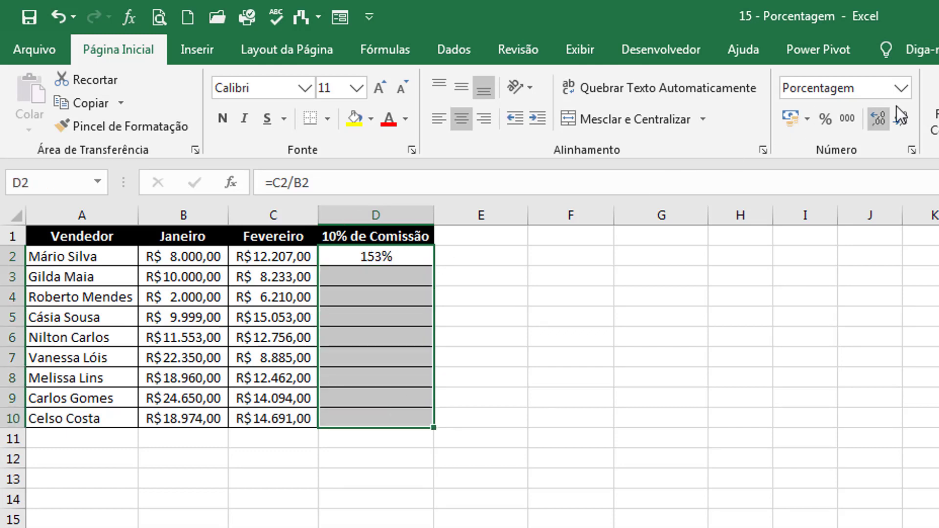
pyautogui.click(901, 88)
pyautogui.click(889, 120)
pyautogui.click(346, 257)
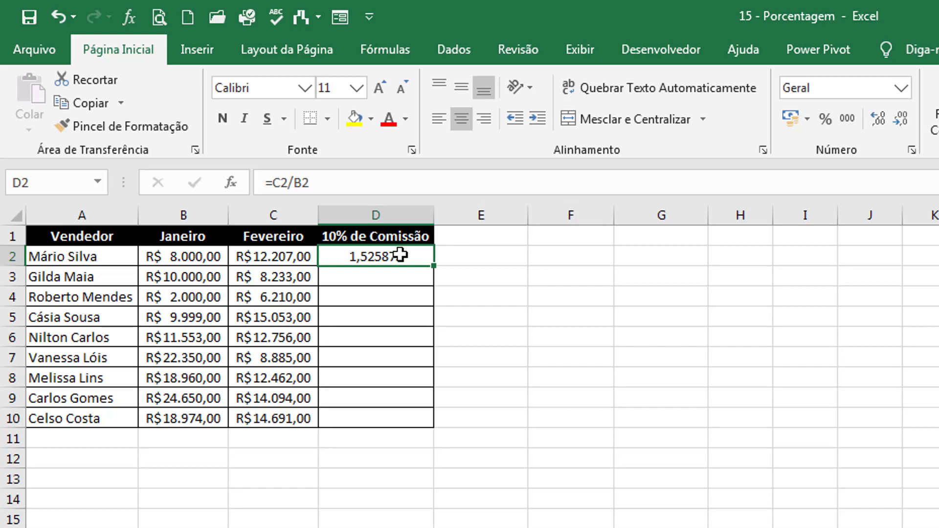
# Step: Apply the percentage number format to the result cells D2:D10
pyautogui.moveTo(400, 255); pyautogui.dragTo(368, 421)
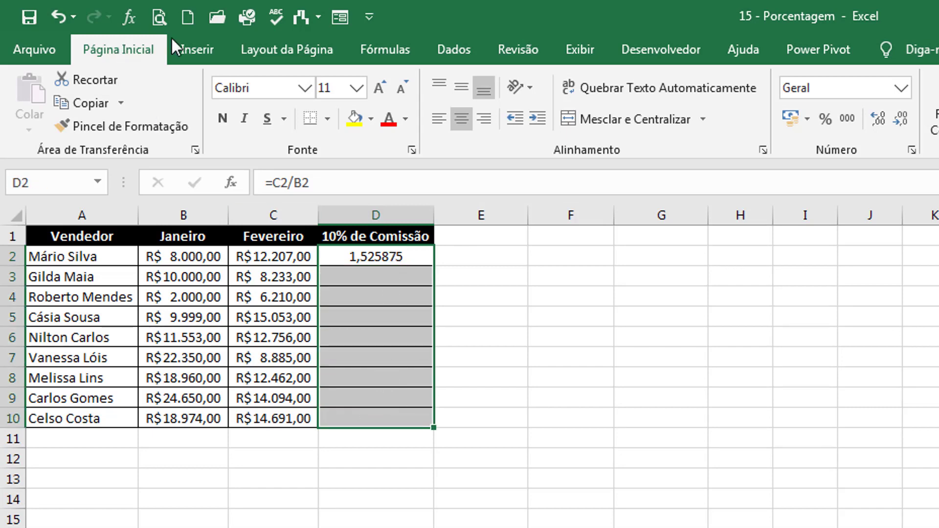
pyautogui.click(825, 126)
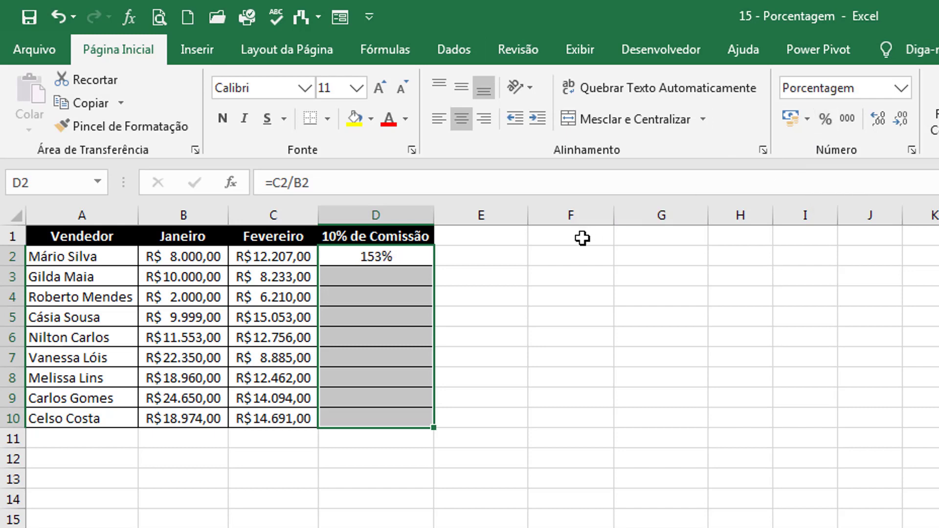
pyautogui.click(403, 254)
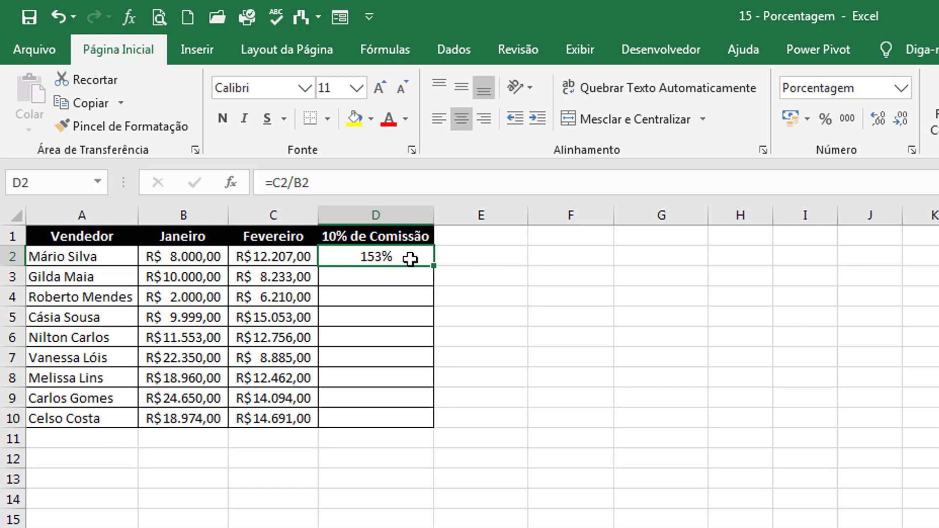
# Step: Change the formula in cell D2 to =(C2/B2)-100% to calculate only the first seller's percentage variation
pyautogui.click(299, 255)
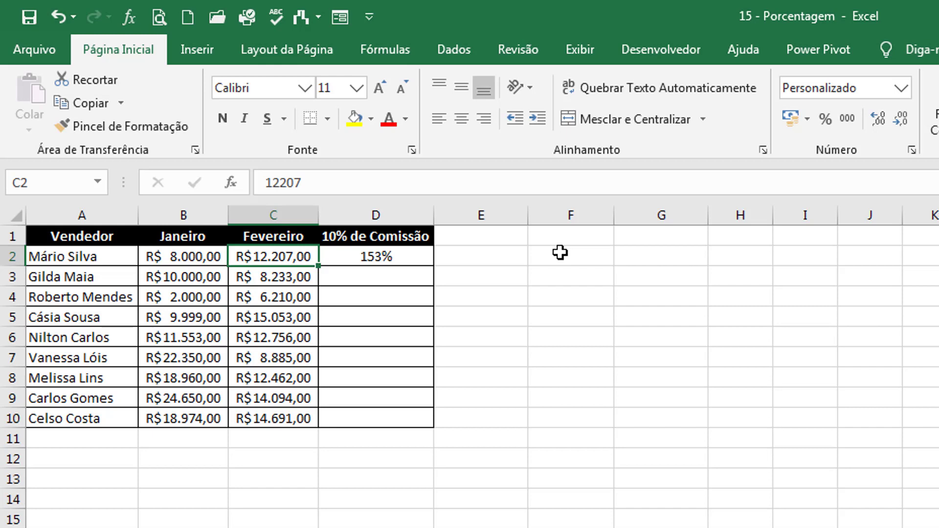
pyautogui.doubleClick(363, 256)
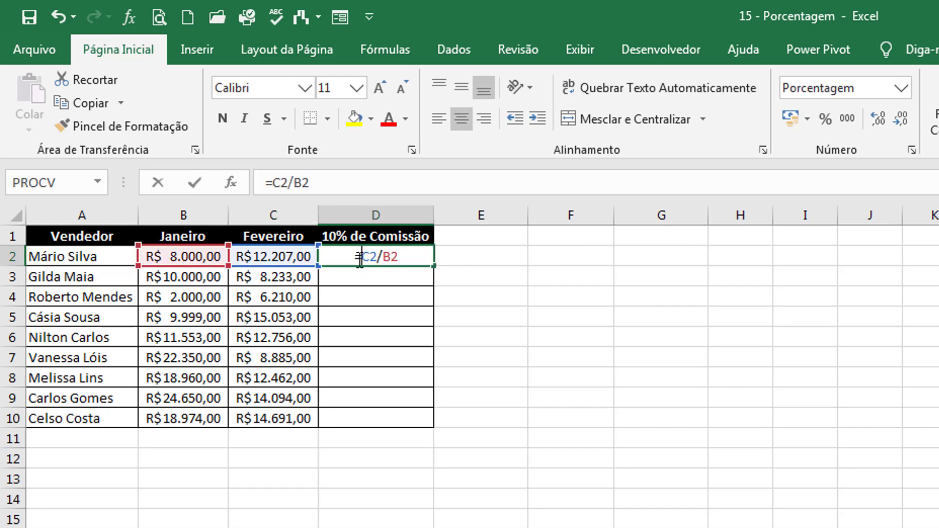
pyautogui.write('(')
pyautogui.click(420, 258)
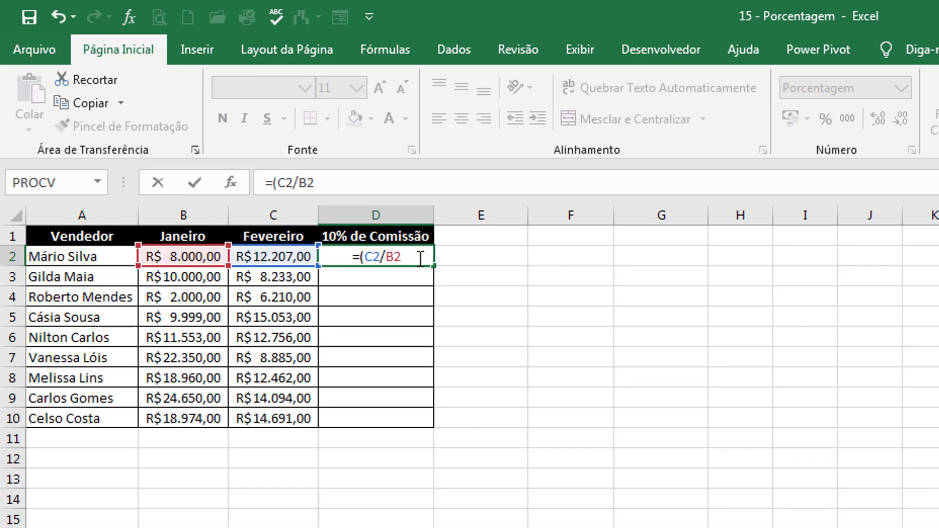
pyautogui.write(')')
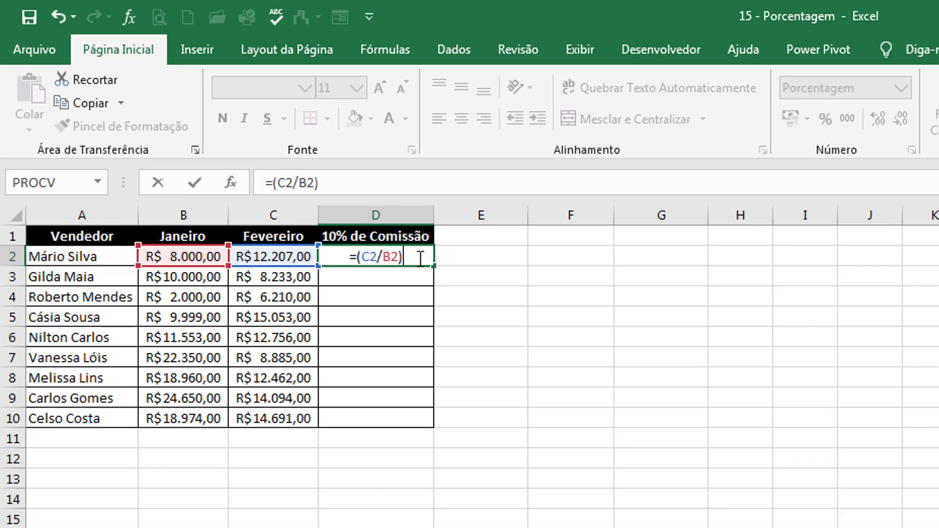
pyautogui.write('-100')
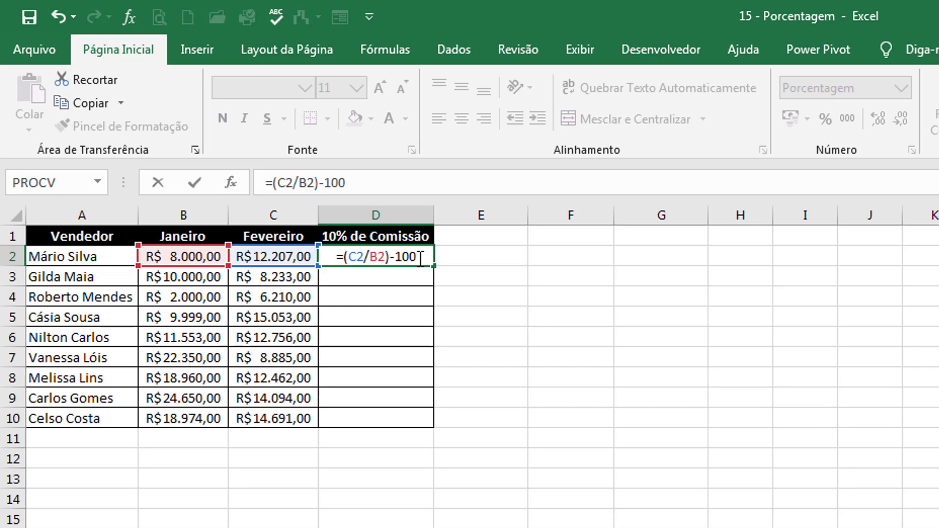
pyautogui.write('%')
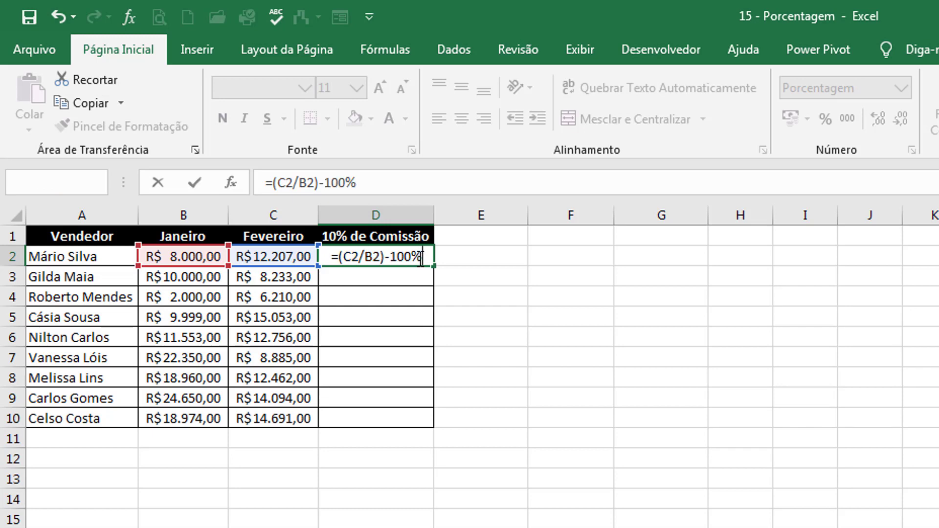
pyautogui.press('Return')
# Step: Show the percentage in cell D2 with two decimal places and fill its formula down to D10
pyautogui.click(406, 258)
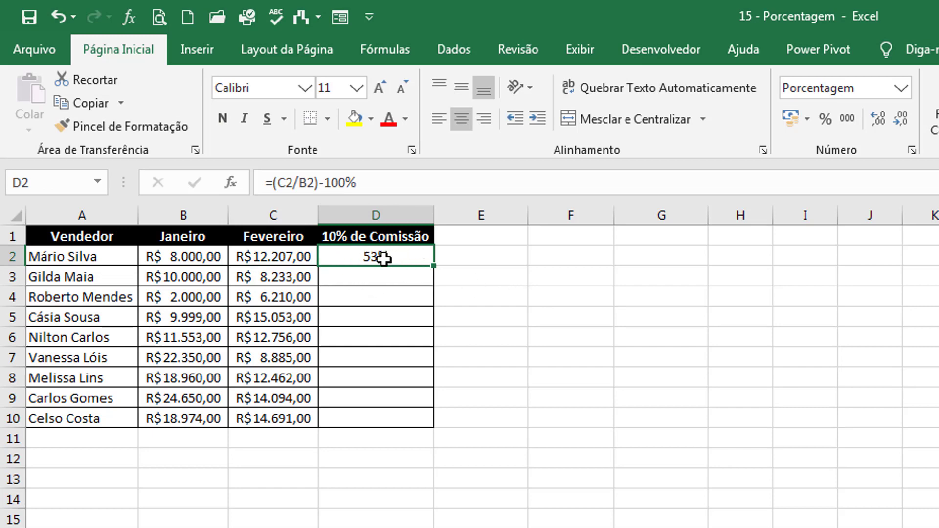
pyautogui.click(872, 113)
pyautogui.click(873, 112)
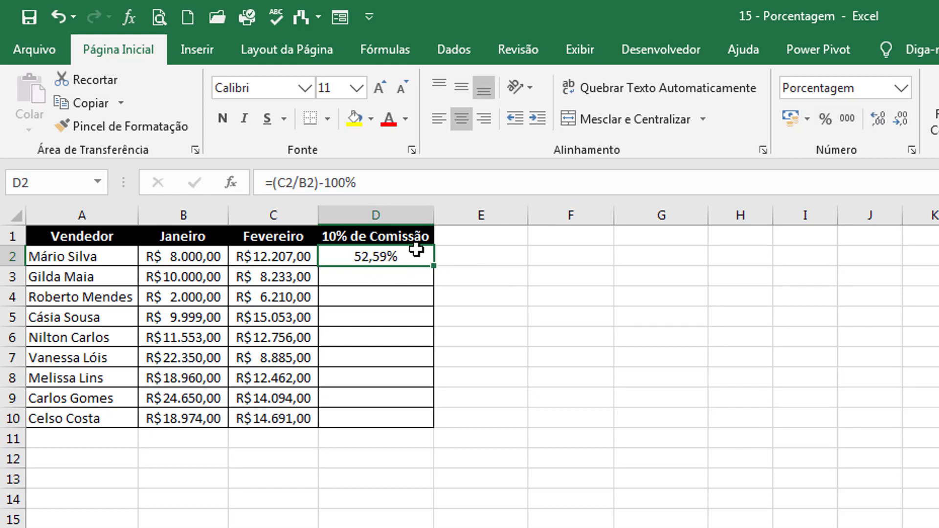
pyautogui.moveTo(436, 264); pyautogui.dragTo(438, 426)
pyautogui.click(503, 294)
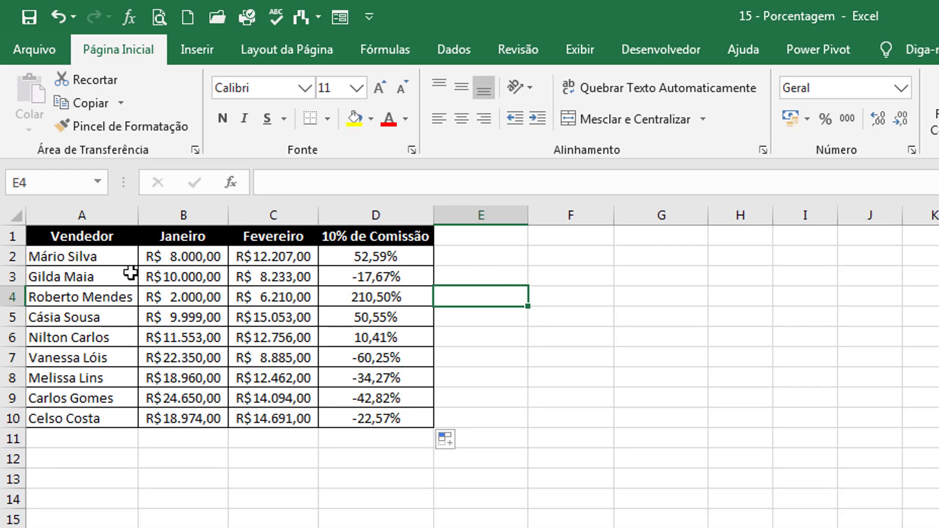
# Step: Examine the percentage variations in column D, comparing the results of the first two sellers in rows 2 and 3
pyautogui.click(9, 259)
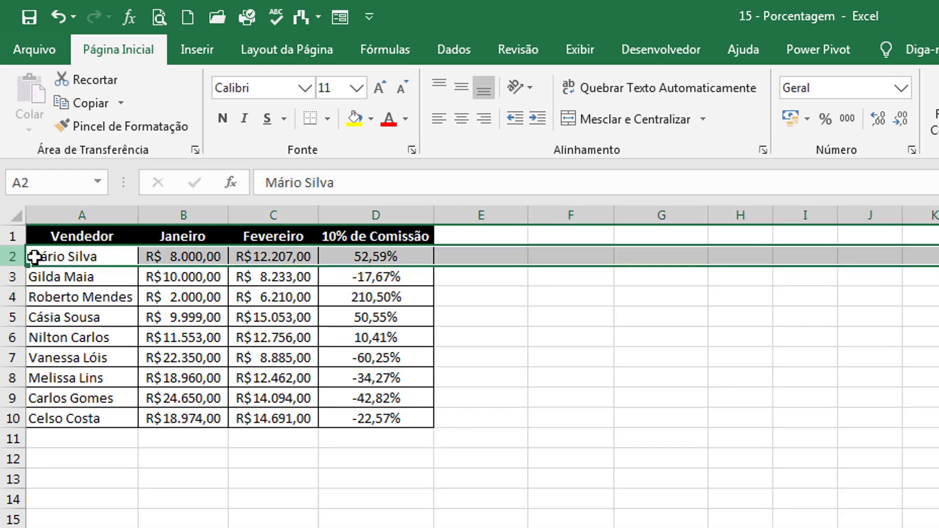
pyautogui.click(382, 259)
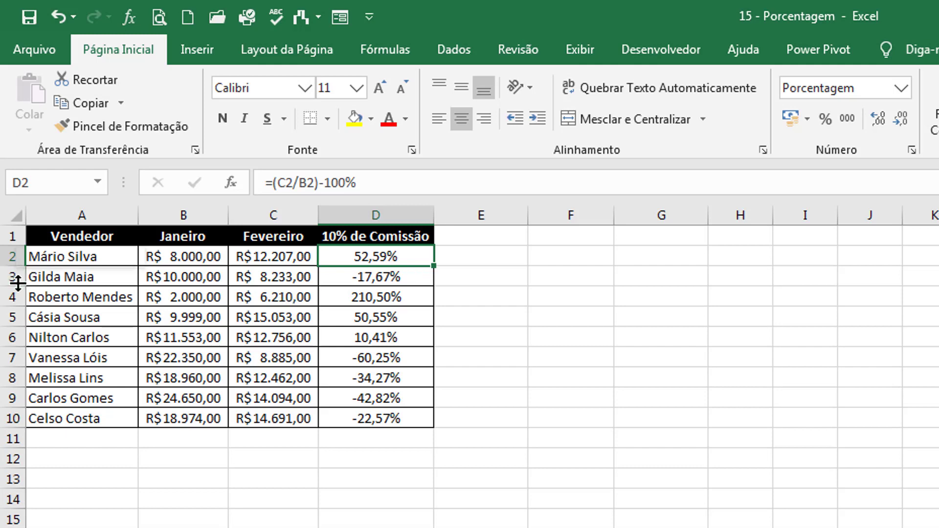
pyautogui.click(374, 283)
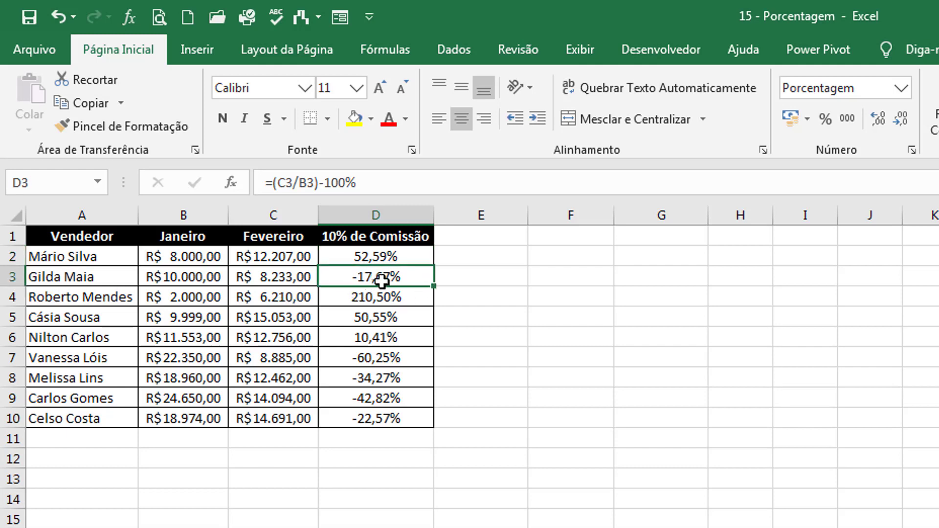
pyautogui.click(489, 298)
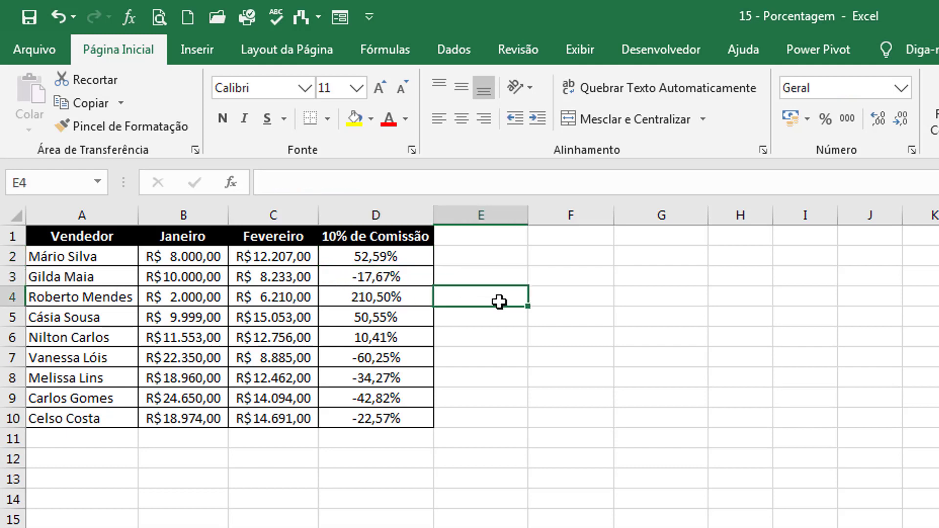
pyautogui.click(550, 300)
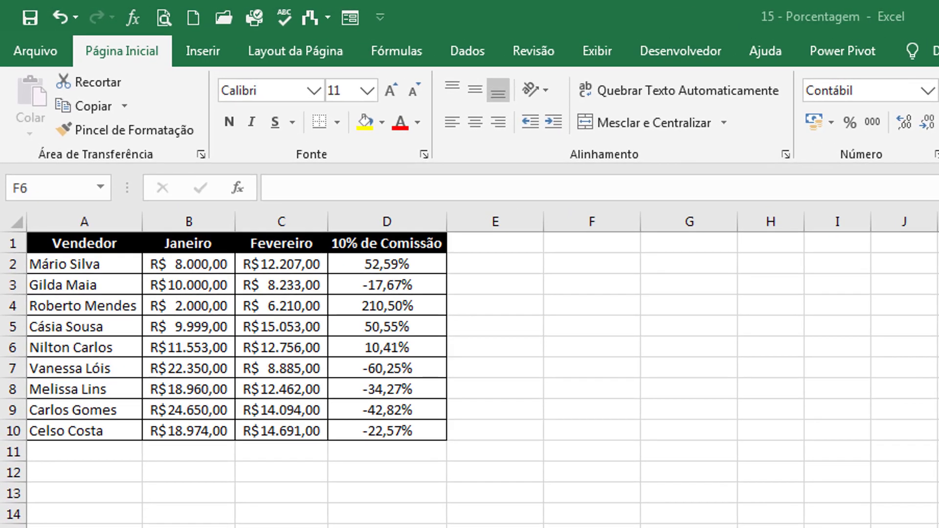
pyautogui.click(580, 348)
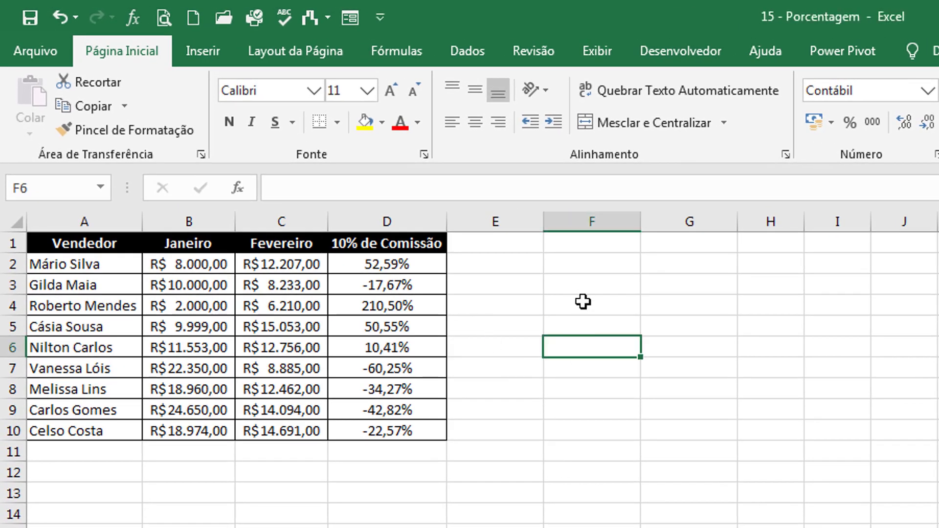
pyautogui.click(582, 287)
pyautogui.click(413, 265)
pyautogui.click(600, 325)
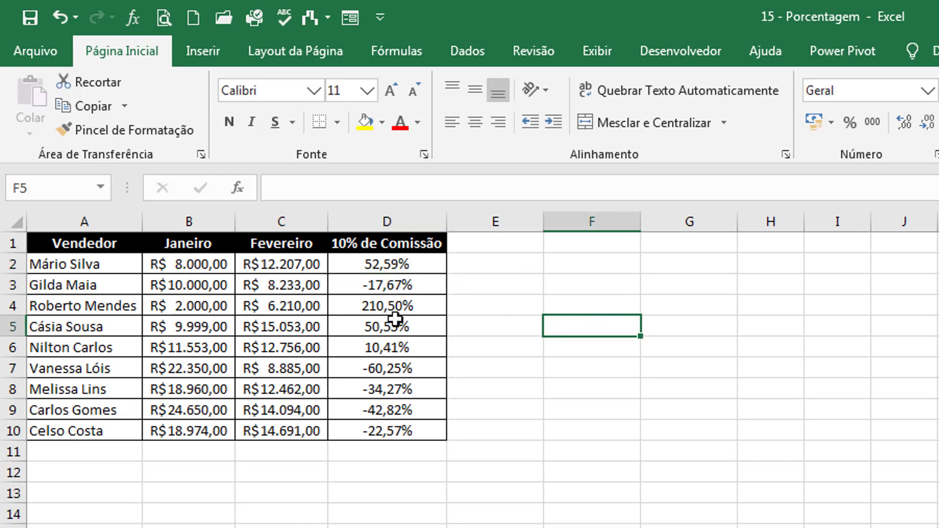
pyautogui.click(582, 285)
pyautogui.click(507, 291)
# Step: Multiply the first seller's Janeiro sales by the percentage variation with the formula =B2*D2 in cell E2
pyautogui.click(551, 308)
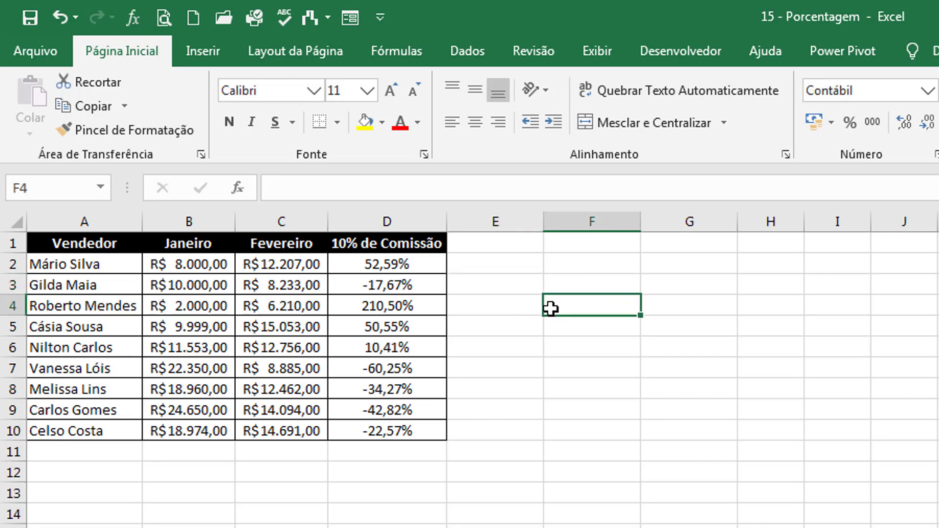
pyautogui.press('Up')
pyautogui.press('Up')
pyautogui.press('Left')
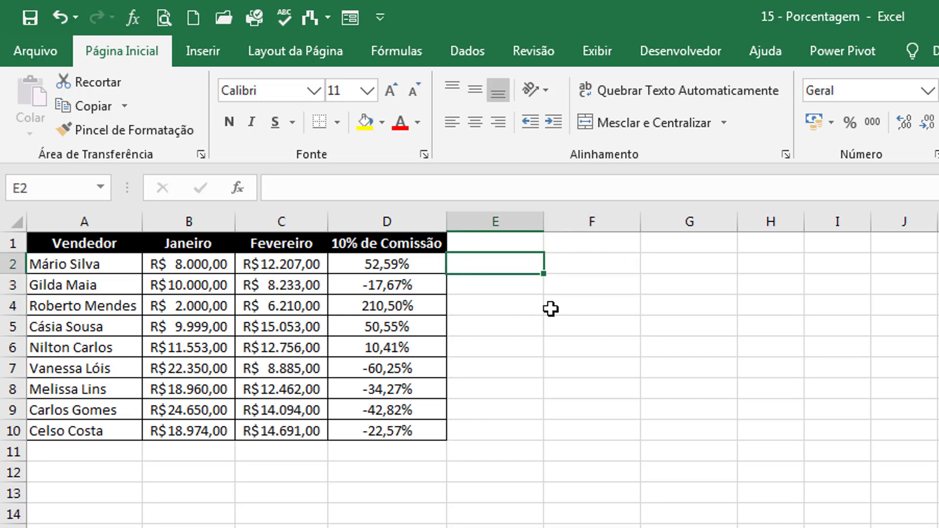
pyautogui.write('=')
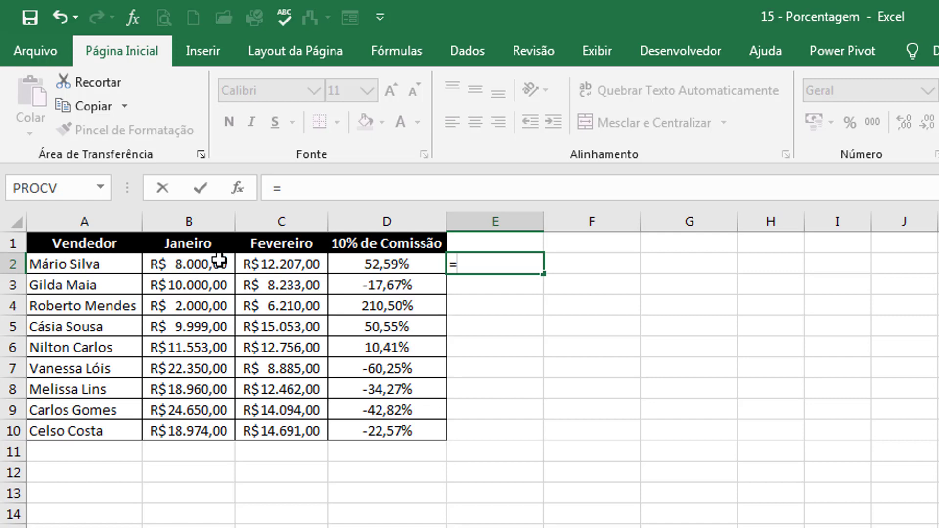
pyautogui.click(202, 264)
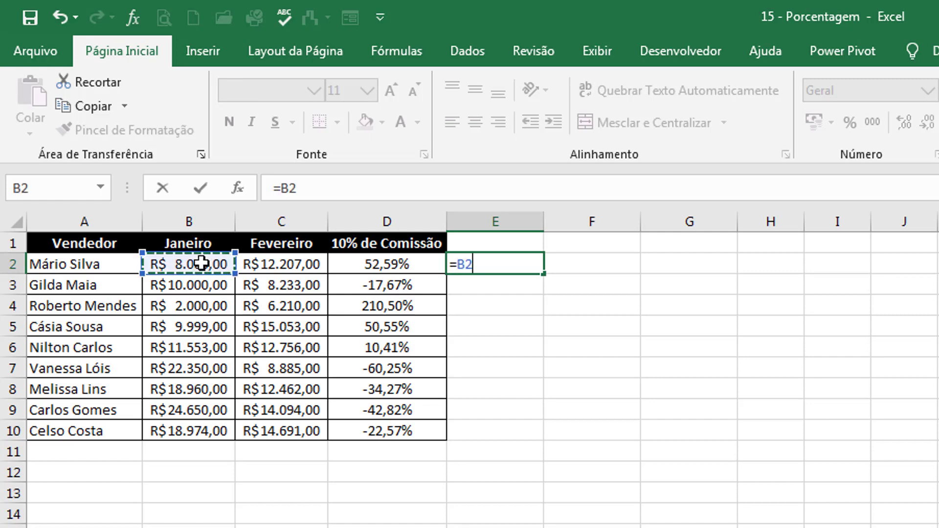
pyautogui.write('*')
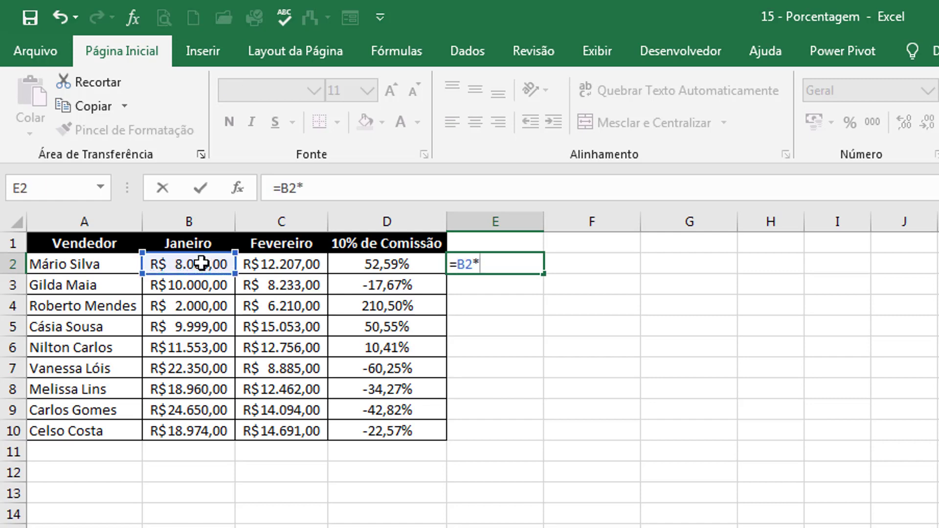
pyautogui.click(404, 262)
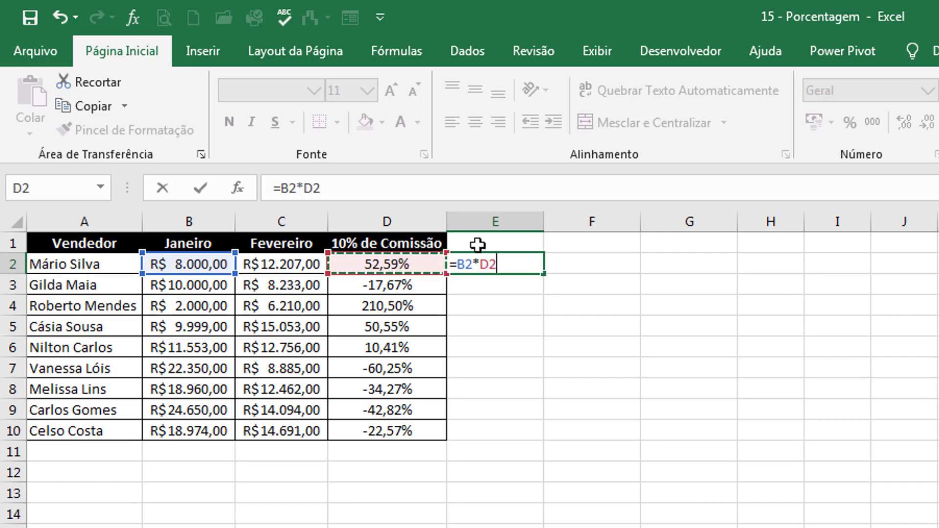
pyautogui.press('Return')
pyautogui.click(504, 260)
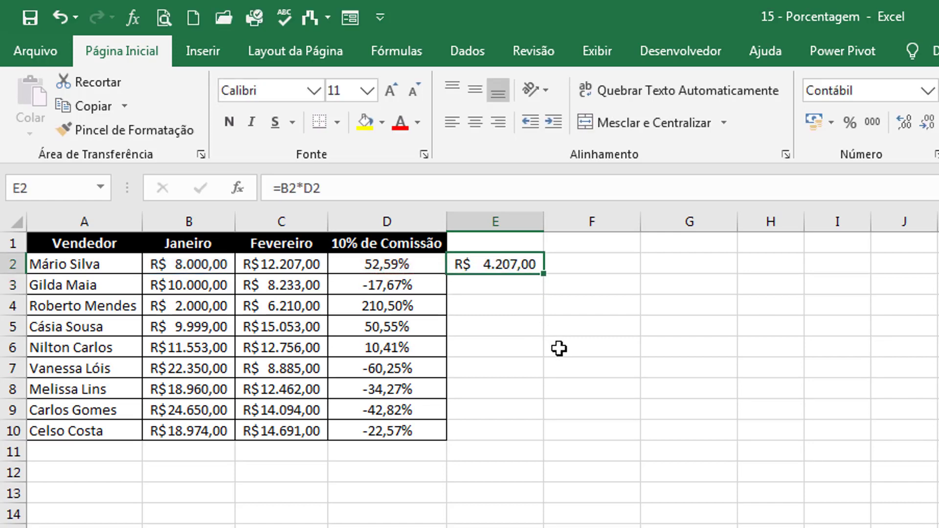
# Step: Examine the first seller's Janeiro sales and percentage variation in row 2 against the calculated amount in E2
pyautogui.press('Right')
pyautogui.press('Left')
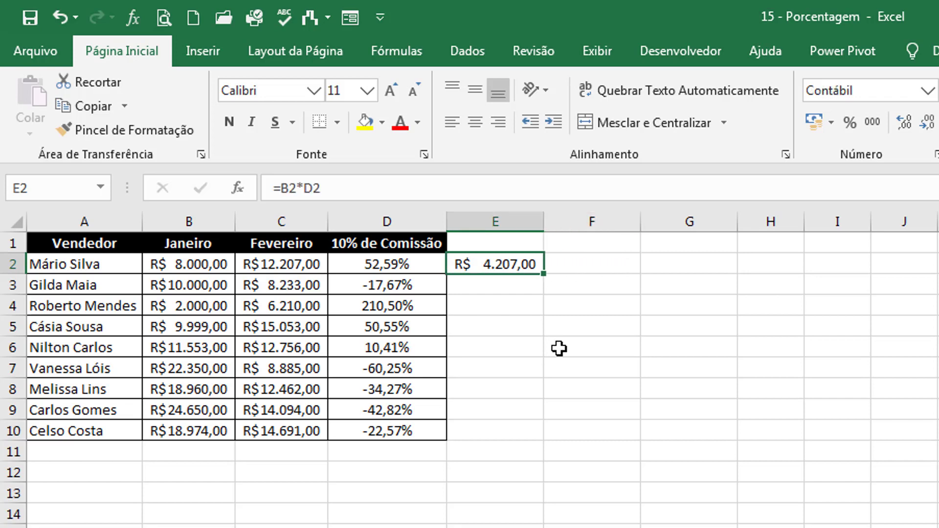
pyautogui.click(230, 264)
pyautogui.click(435, 265)
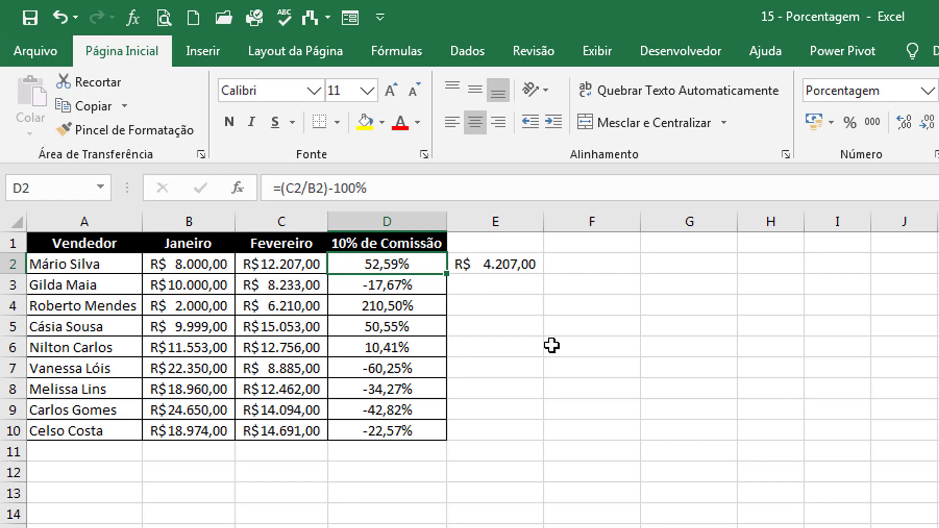
pyautogui.click(213, 267)
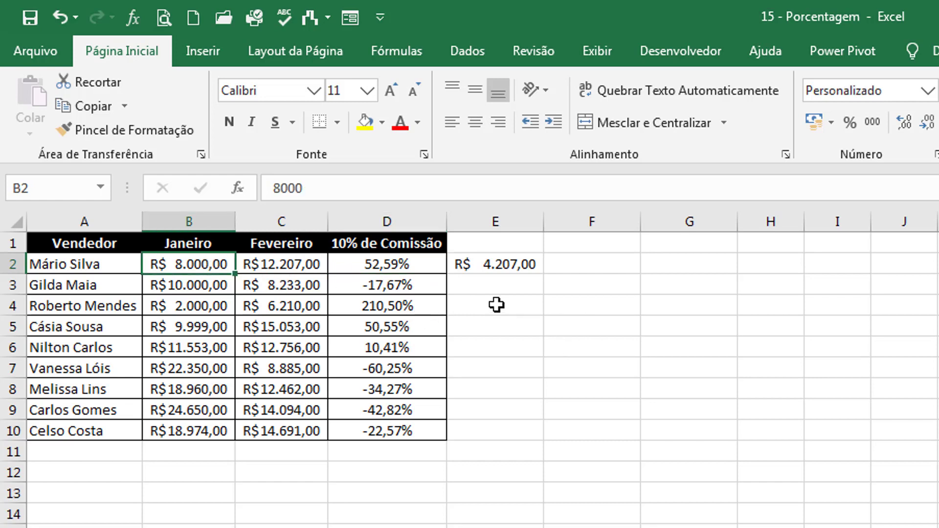
pyautogui.click(509, 267)
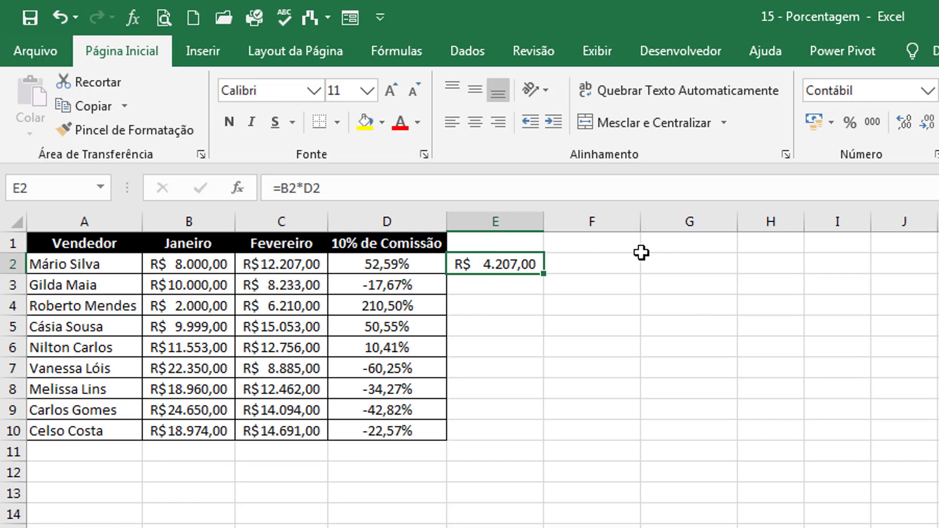
pyautogui.click(563, 264)
pyautogui.click(522, 261)
# Step: Add the calculated amount to the first seller's Janeiro sales with =B2+E2 in cell F2 and compare it with Fevereiro
pyautogui.click(584, 264)
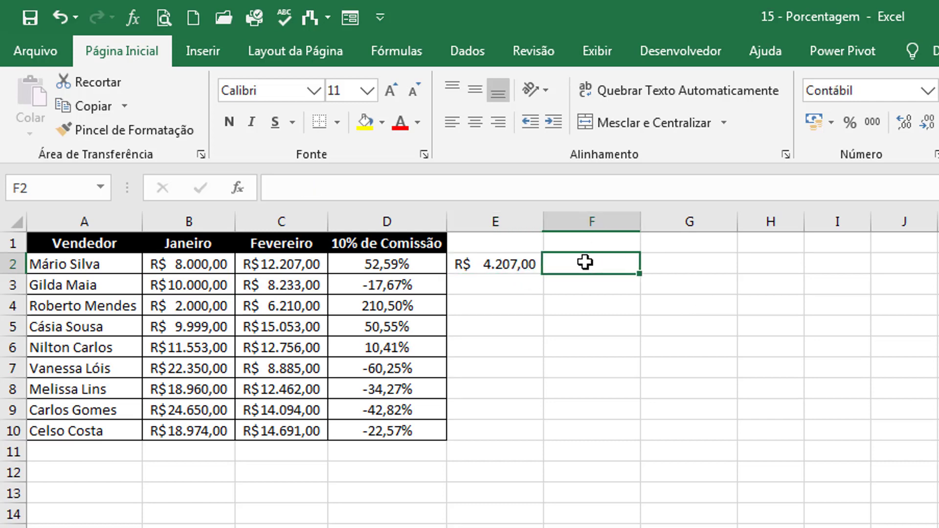
pyautogui.write('=')
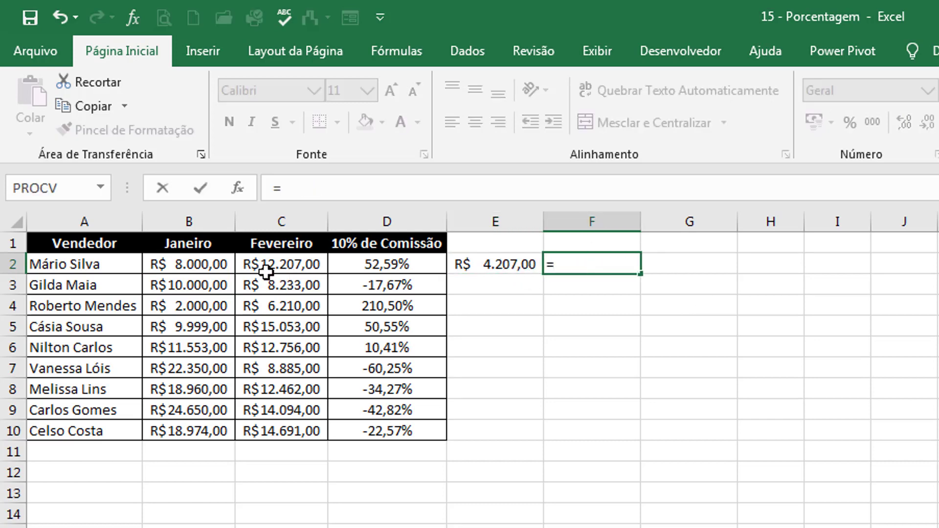
pyautogui.click(207, 267)
pyautogui.write('+')
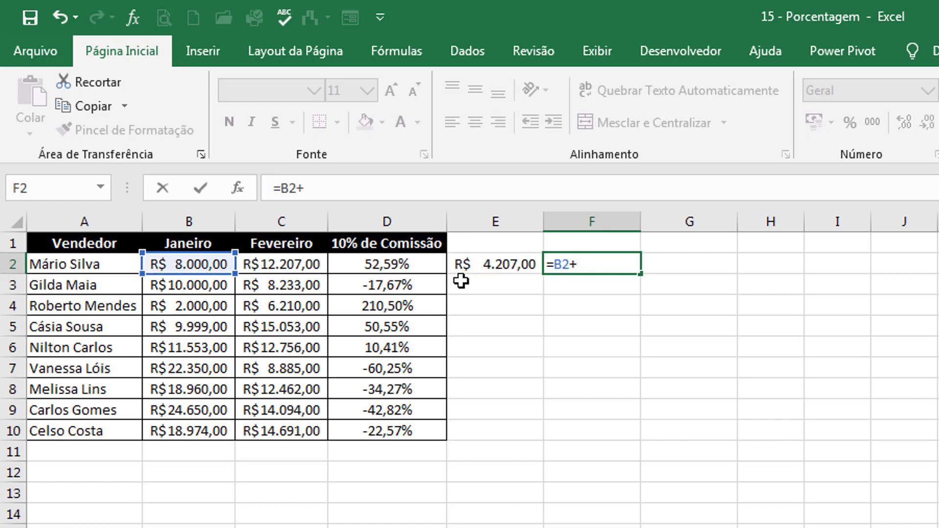
pyautogui.click(482, 262)
pyautogui.press('Return')
pyautogui.click(617, 264)
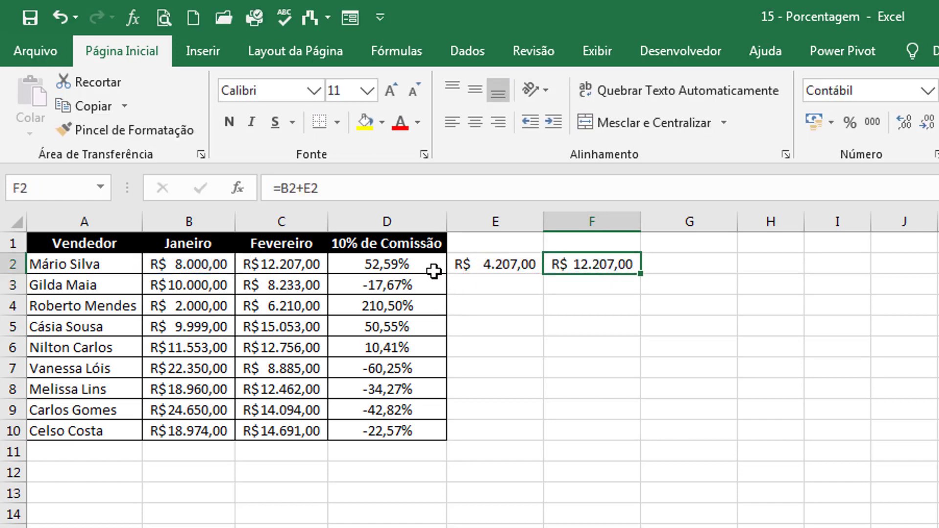
pyautogui.click(264, 267)
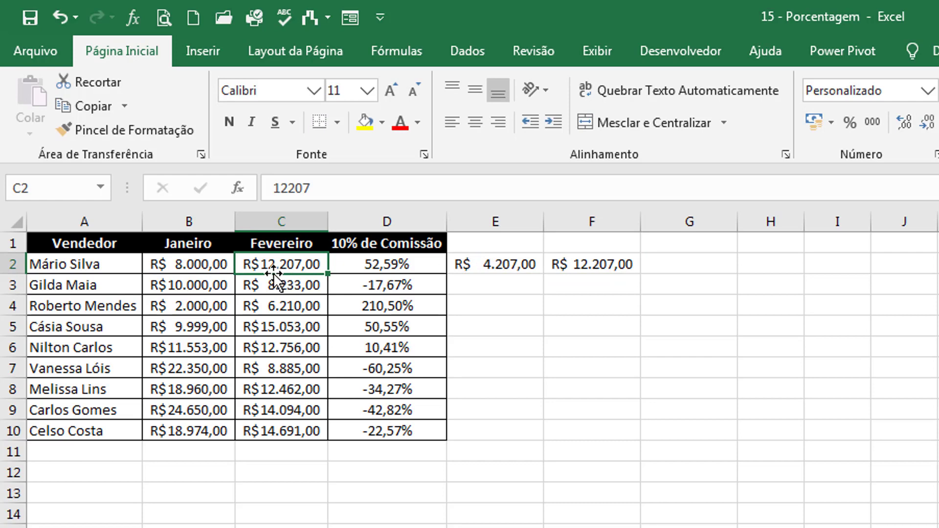
# Step: Multiply the second seller's Janeiro sales by the percentage variation with the formula =B3*D3 in cell E3
pyautogui.click(487, 289)
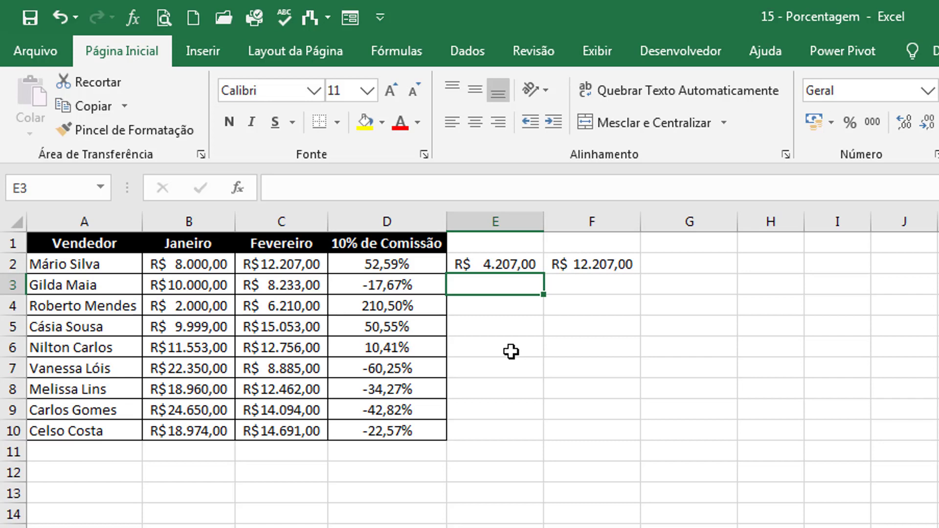
pyautogui.write('=')
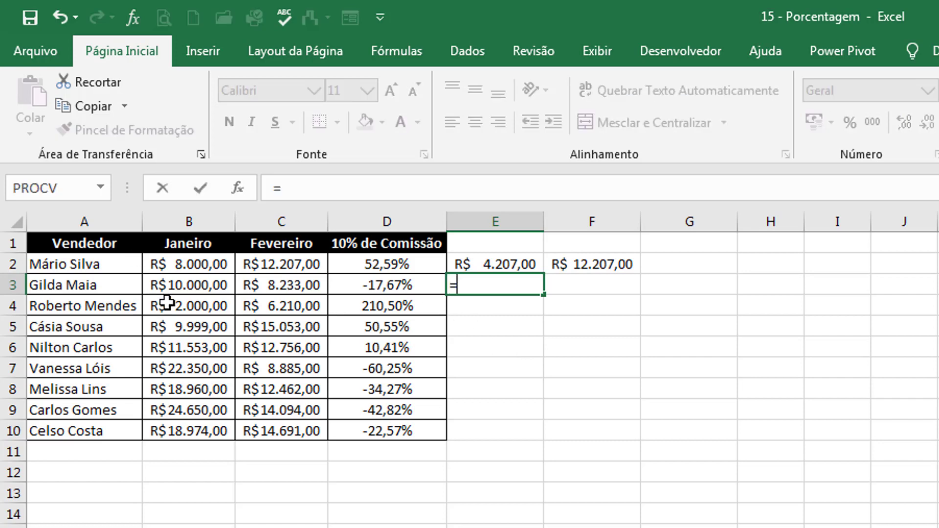
pyautogui.click(204, 286)
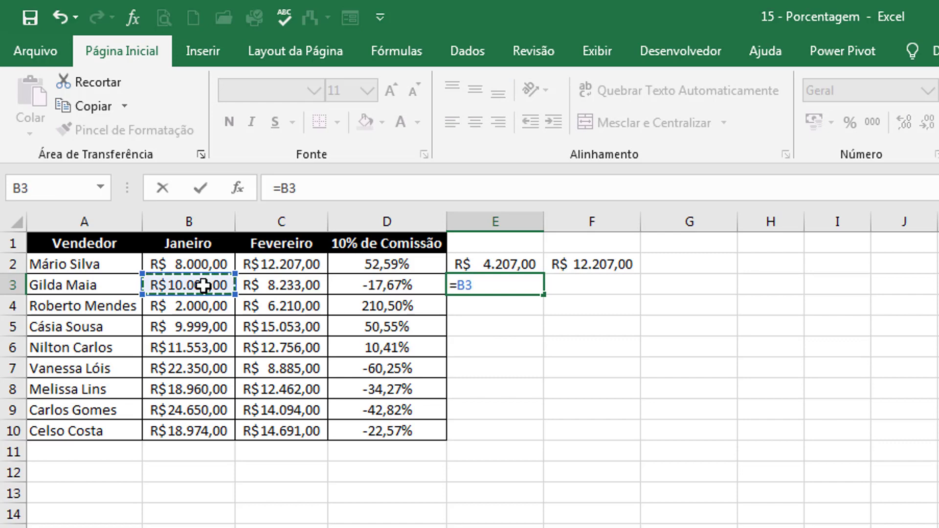
pyautogui.write('*')
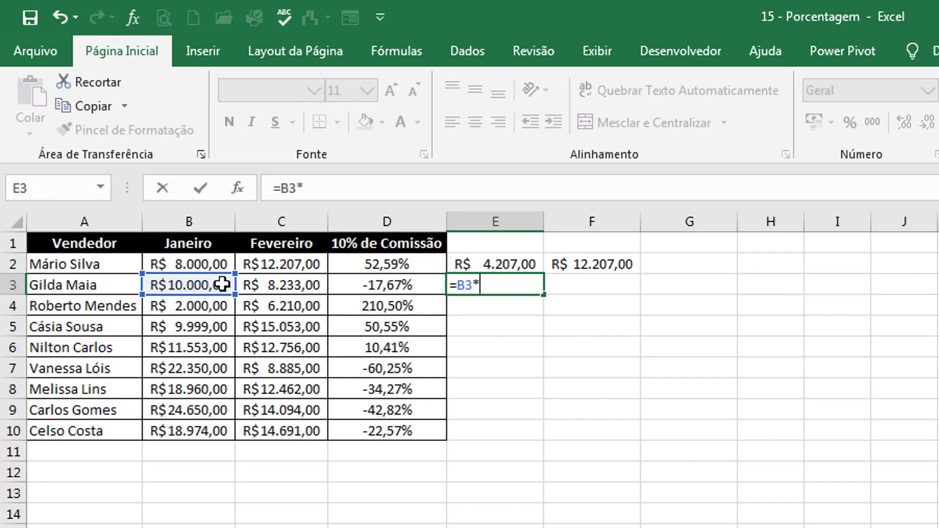
pyautogui.click(422, 291)
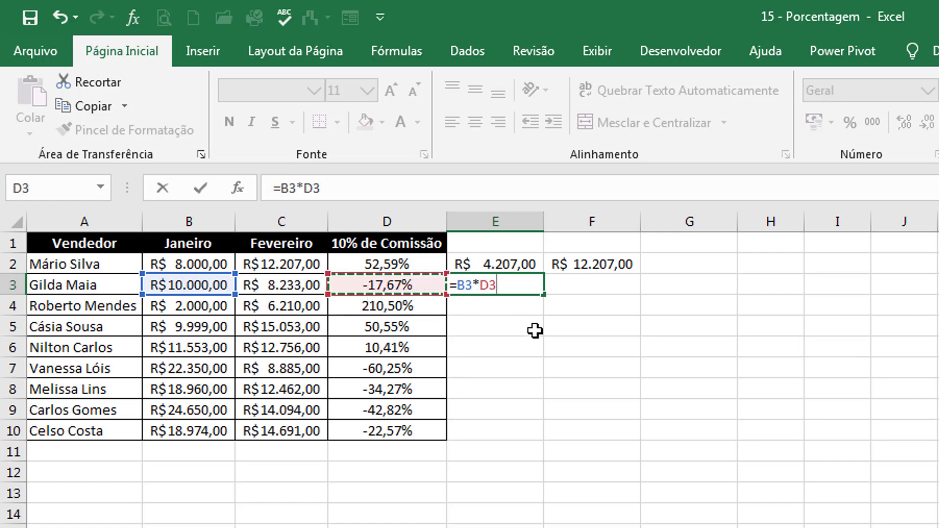
pyautogui.press('Return')
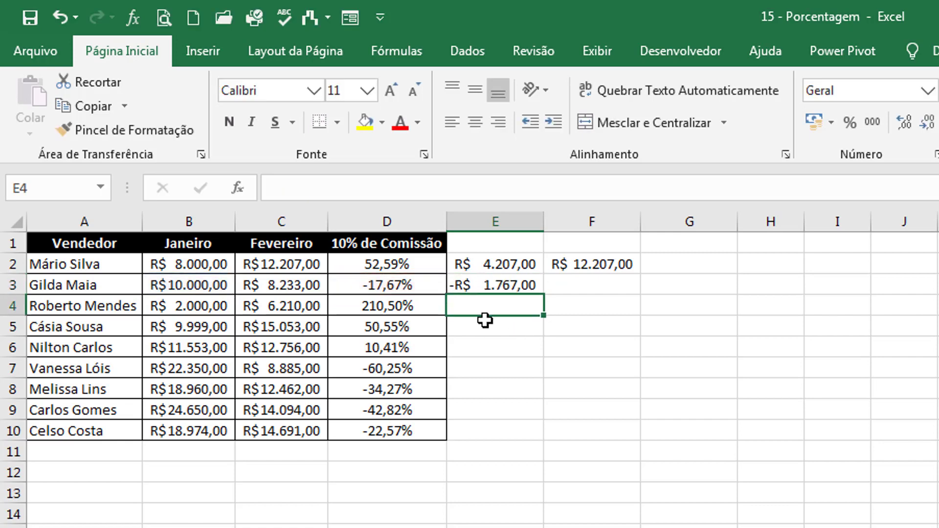
pyautogui.click(501, 289)
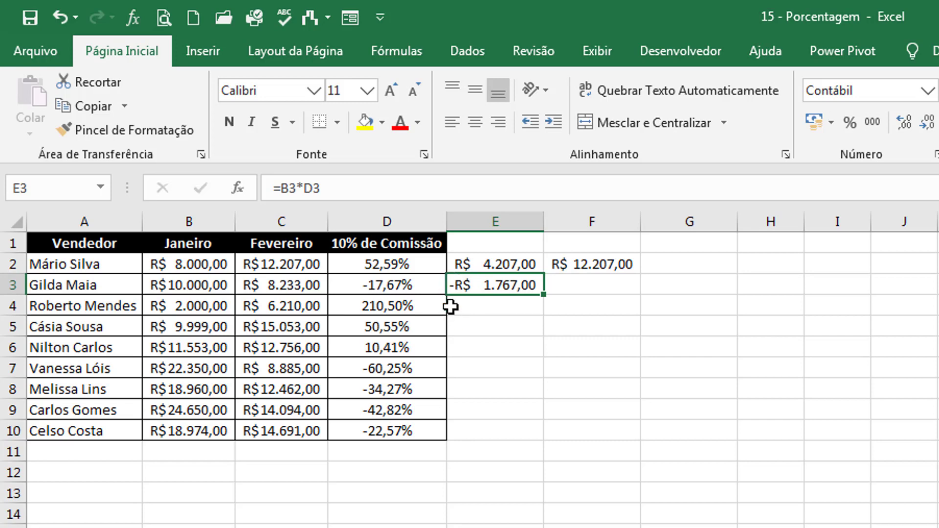
pyautogui.click(422, 290)
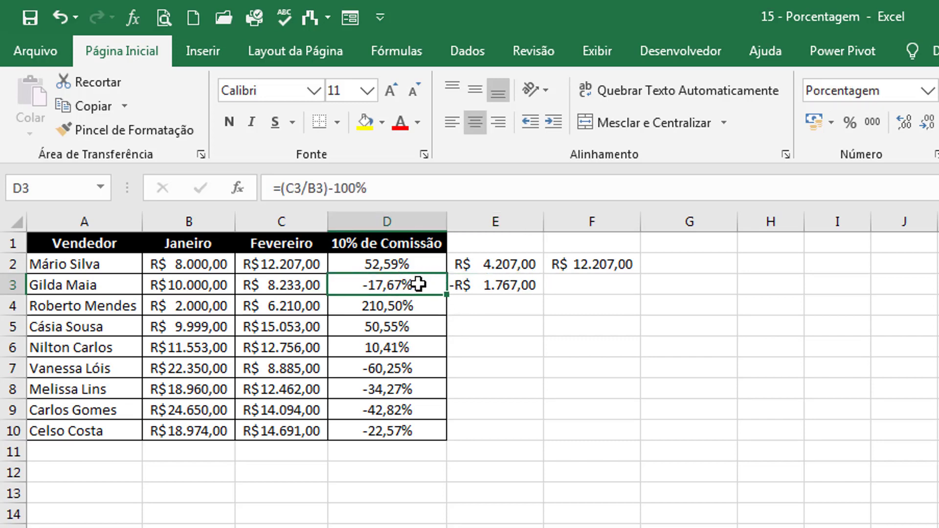
pyautogui.click(528, 291)
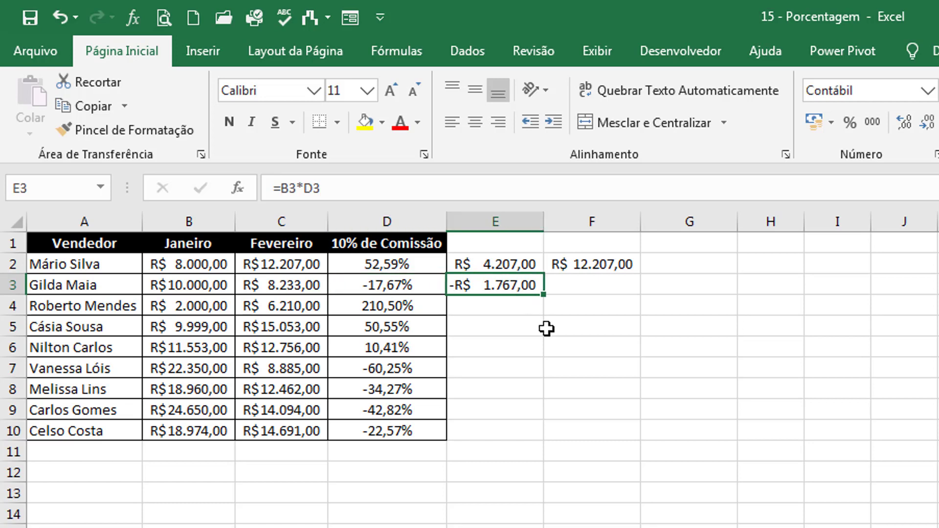
# Step: Add the calculated amount to the second seller's Janeiro sales with =B3+E3 in cell F3 and compare it with Fevereiro
pyautogui.click(559, 282)
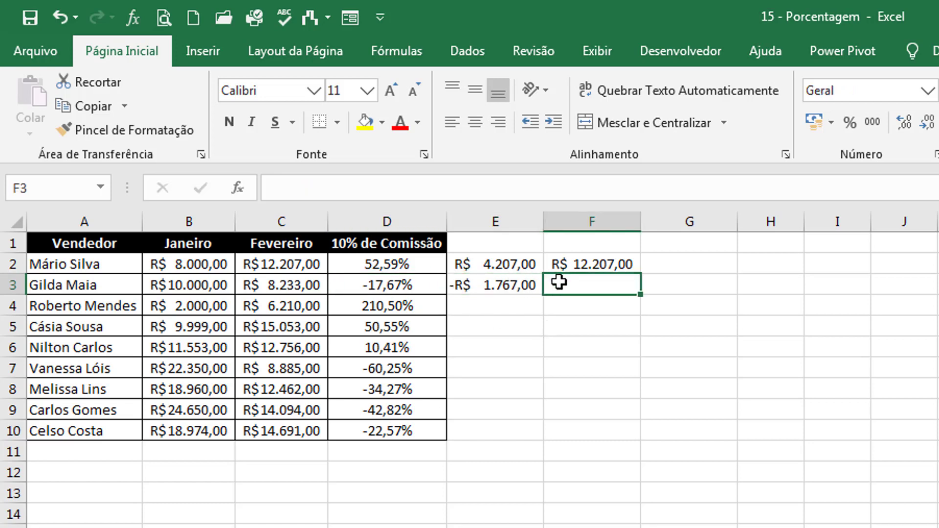
pyautogui.write('=')
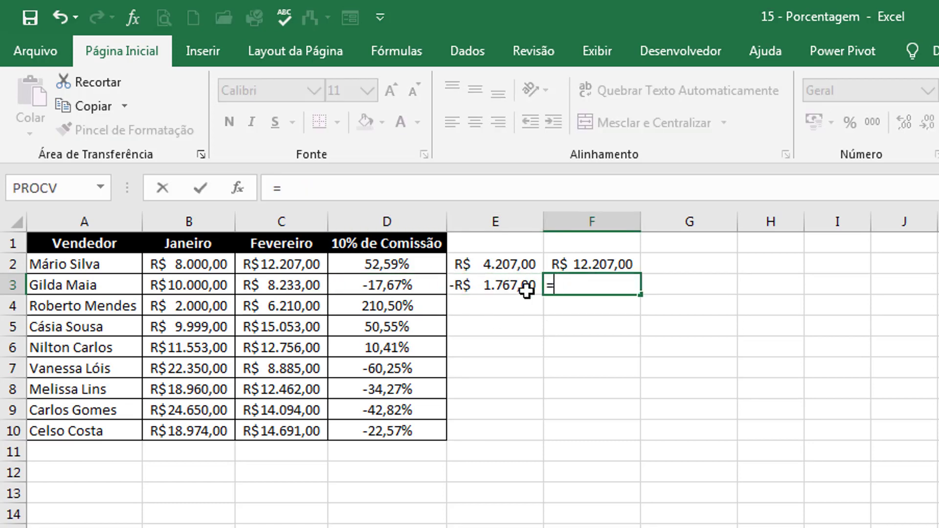
pyautogui.click(220, 280)
pyautogui.write('+')
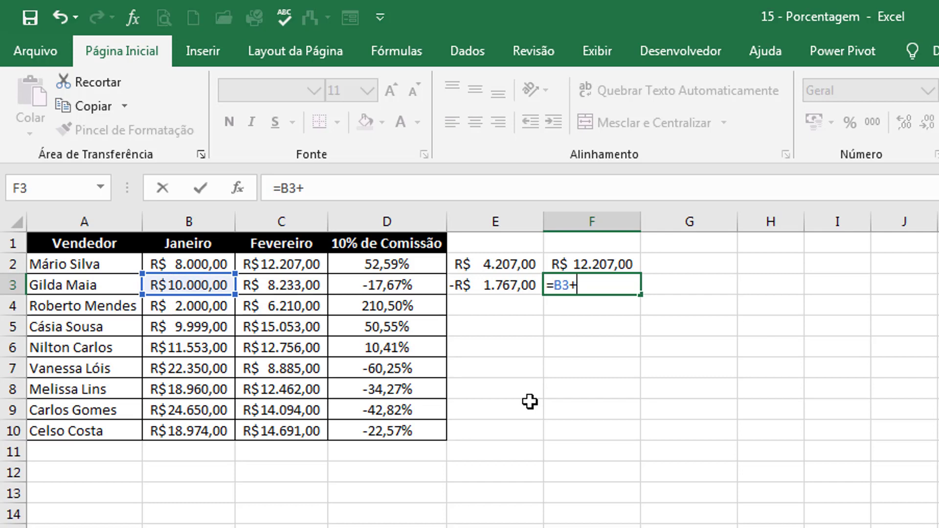
pyautogui.click(491, 294)
pyautogui.press('Return')
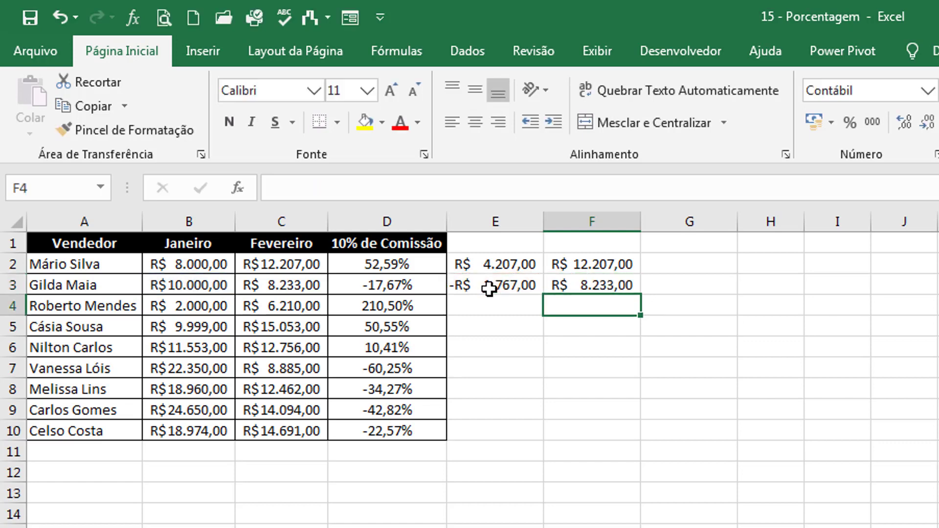
pyautogui.click(635, 285)
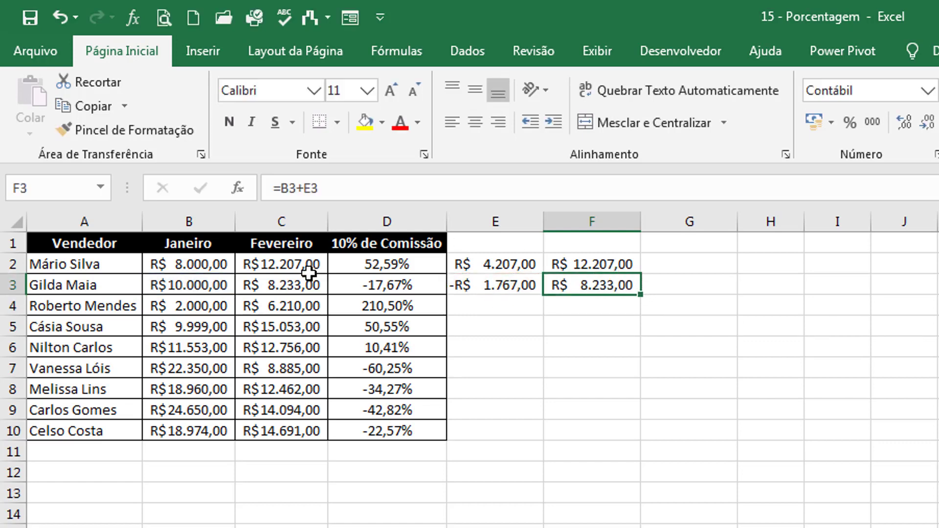
pyautogui.click(309, 285)
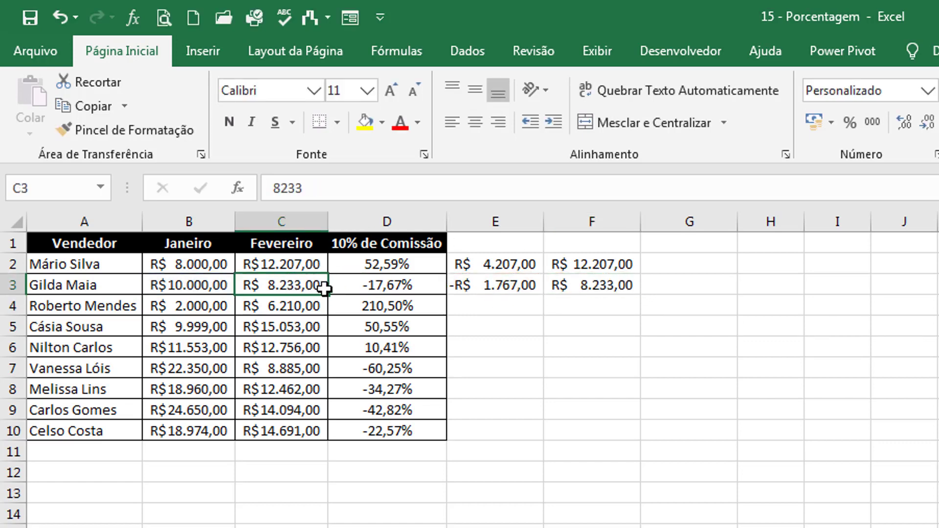
# Step: Examine the percentage variation of each seller in D2:D10, checking the formulas down the column
pyautogui.click(359, 286)
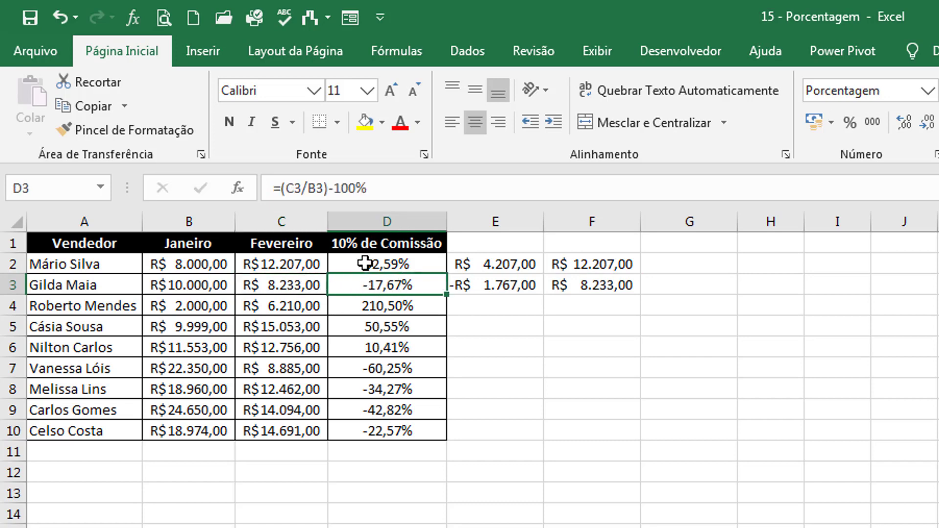
pyautogui.click(366, 265)
pyautogui.click(520, 351)
pyautogui.click(406, 267)
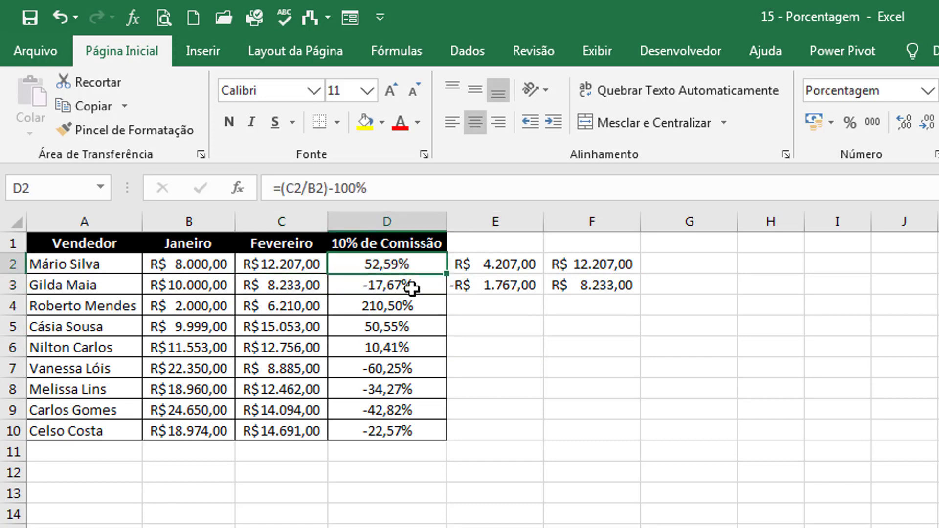
pyautogui.click(412, 291)
pyautogui.click(412, 308)
pyautogui.click(412, 330)
pyautogui.click(412, 350)
pyautogui.click(413, 364)
pyautogui.click(413, 392)
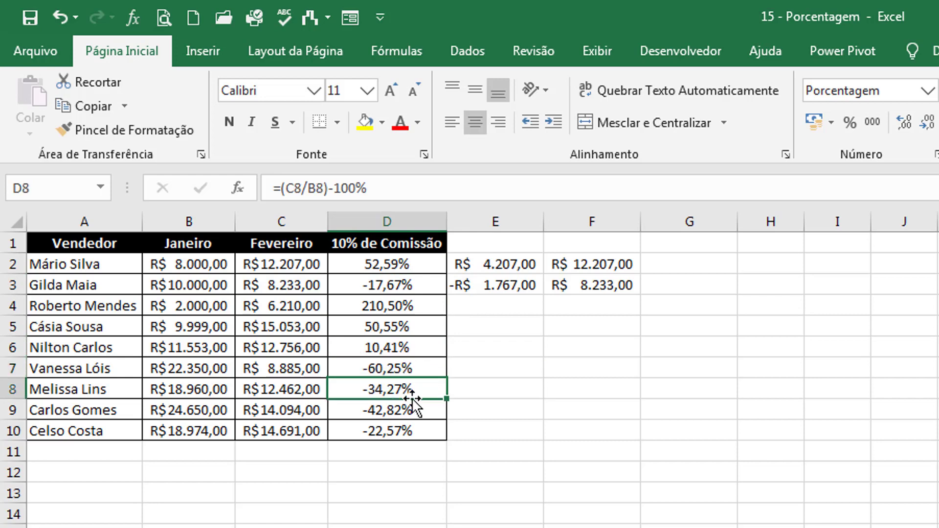
pyautogui.click(414, 411)
pyautogui.click(415, 431)
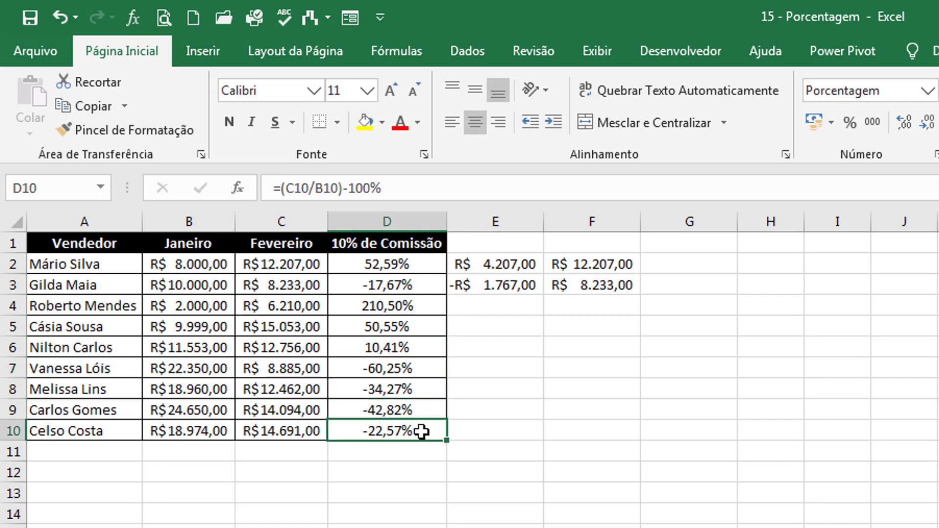
pyautogui.click(400, 268)
pyautogui.click(416, 305)
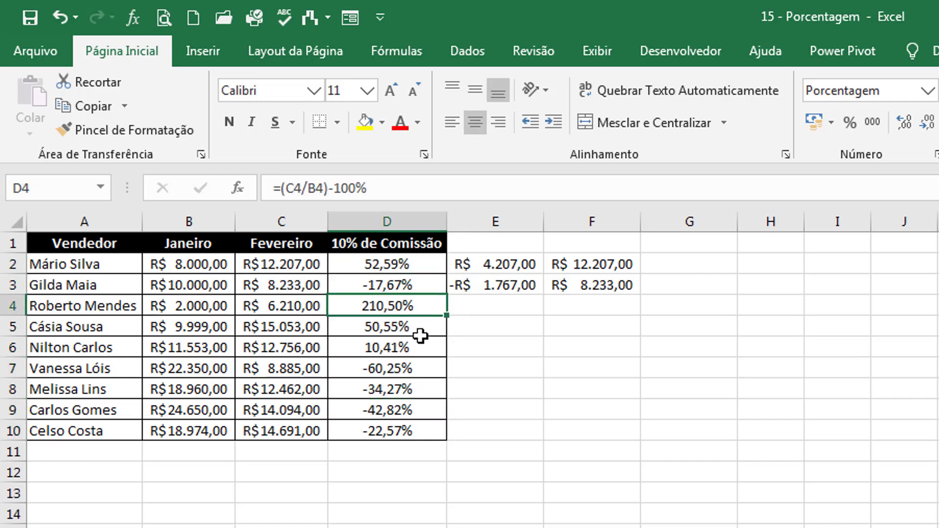
pyautogui.click(415, 411)
pyautogui.click(416, 428)
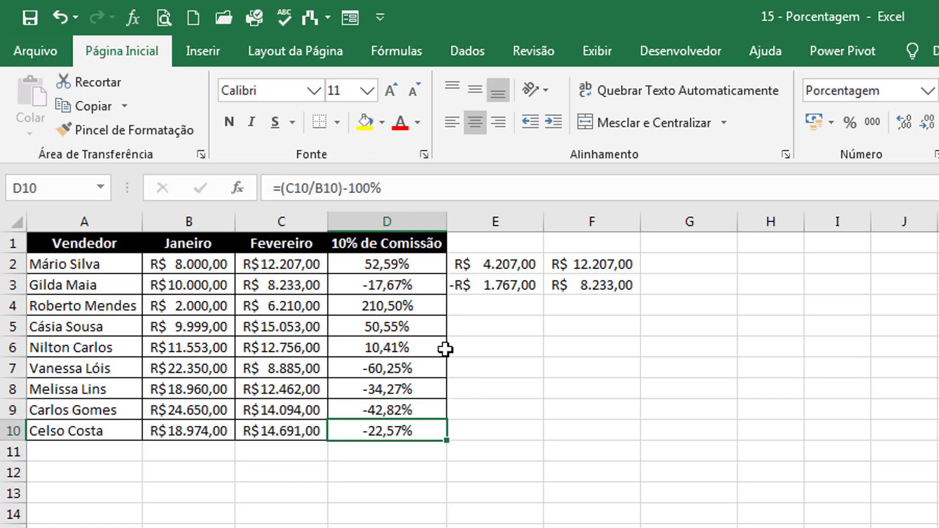
# Step: Clear the check formulas from E2:F3
pyautogui.moveTo(509, 266); pyautogui.dragTo(606, 288)
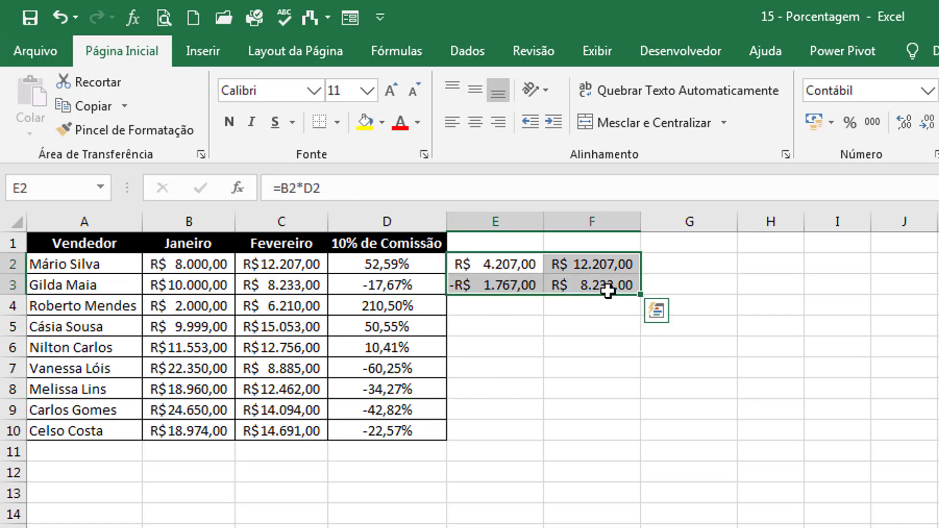
pyautogui.press('Delete')
pyautogui.click(300, 524)
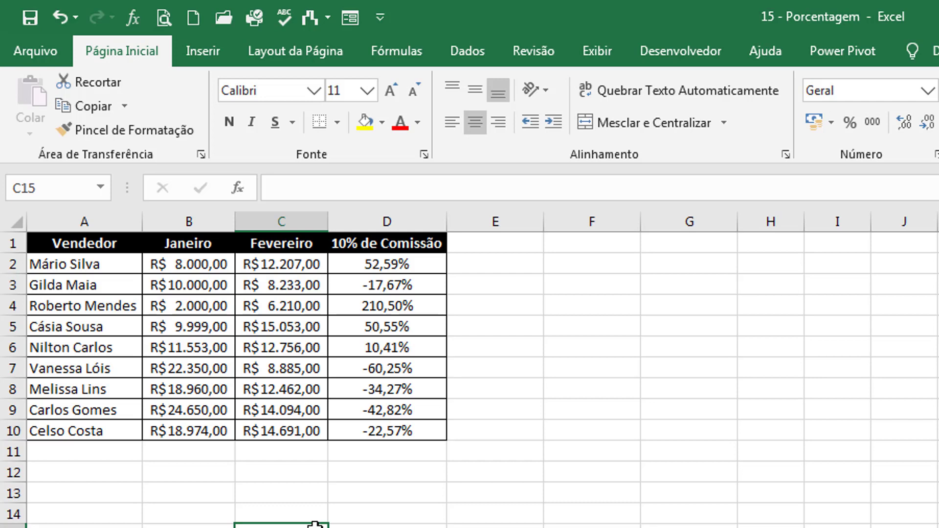
# Step: Examine the variation formula in D2 together with the first seller's Janeiro and Fevereiro sales
pyautogui.click(389, 264)
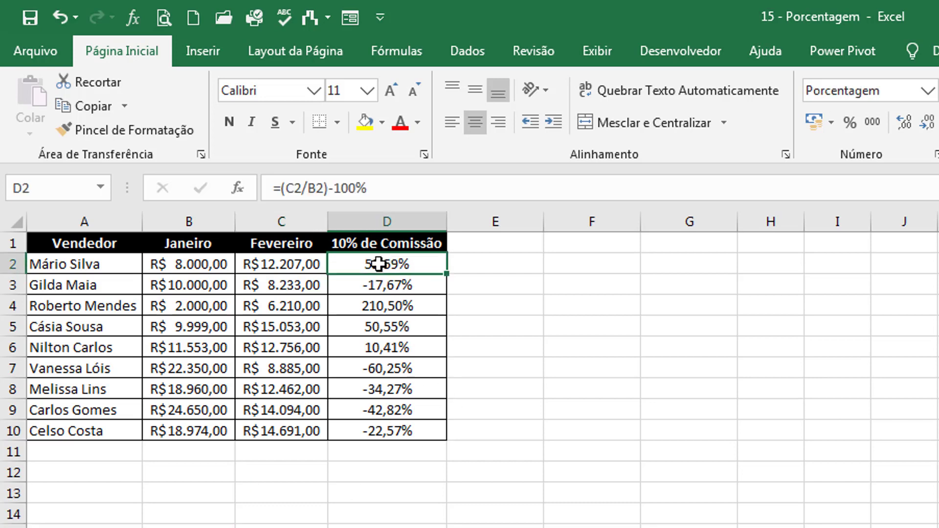
pyautogui.click(267, 261)
pyautogui.click(217, 266)
pyautogui.click(294, 264)
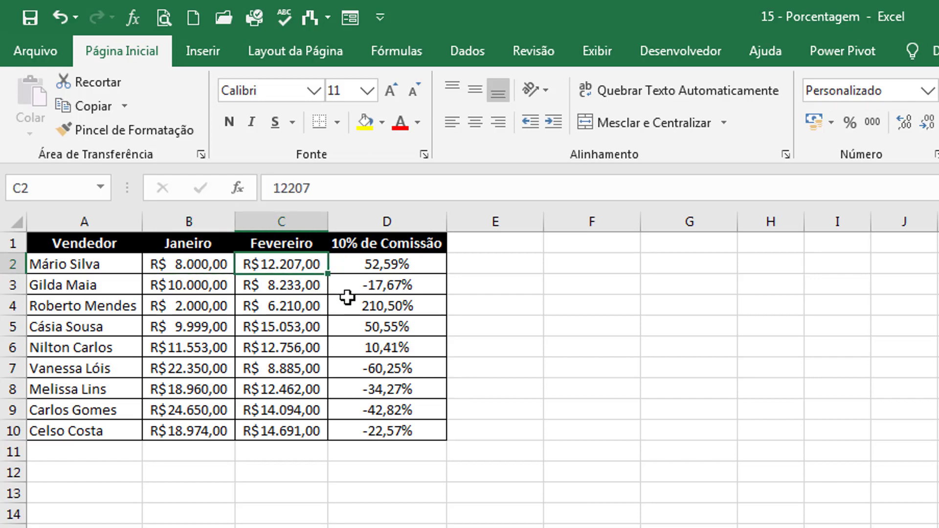
pyautogui.click(606, 420)
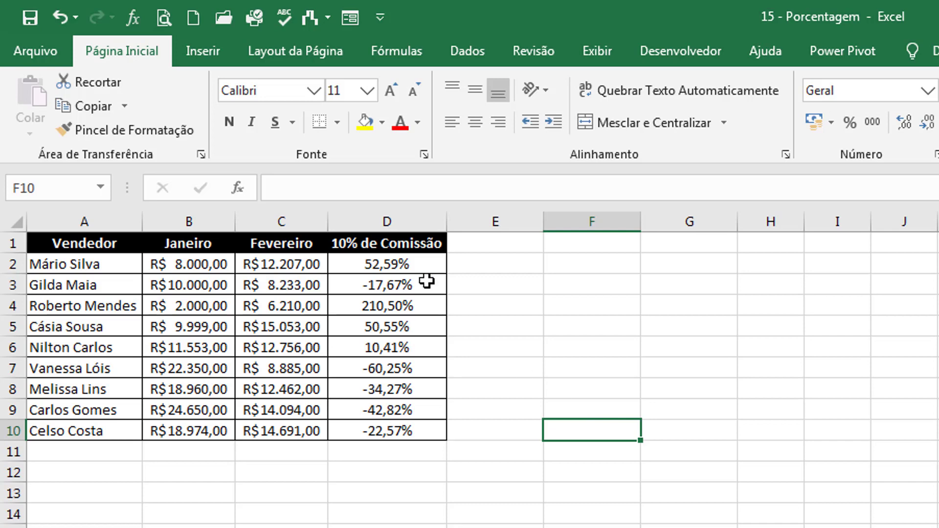
# Step: Delete all percentage variation formulas from D2:D10
pyautogui.click(404, 267)
pyautogui.moveTo(402, 317); pyautogui.dragTo(411, 433)
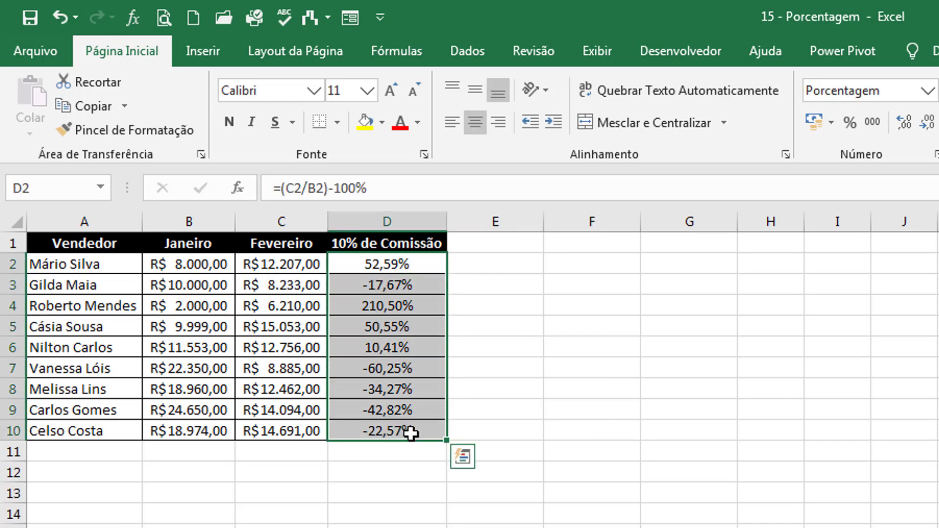
pyautogui.press('Delete')
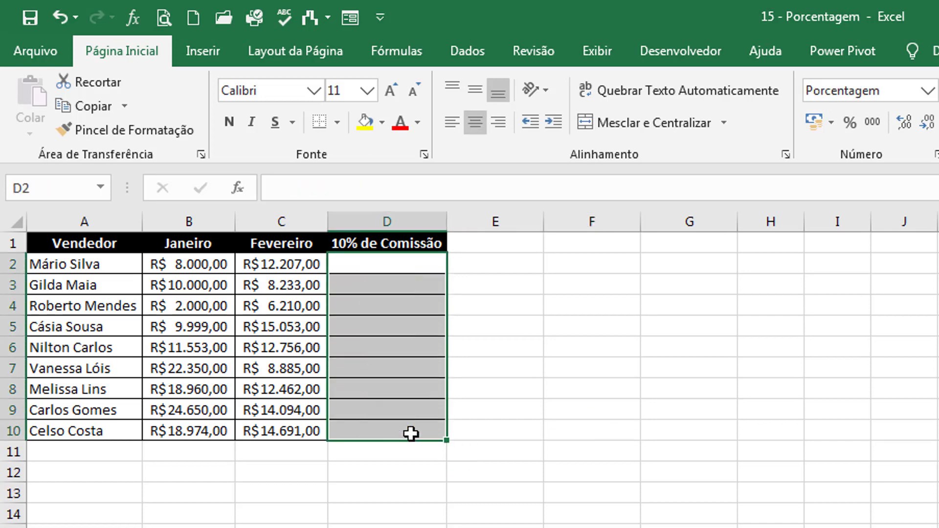
pyautogui.click(508, 271)
# Step: Add each seller's Janeiro and Fevereiro sales with =B2+C2 in cell D2 and fill the formula down to D10
pyautogui.click(404, 268)
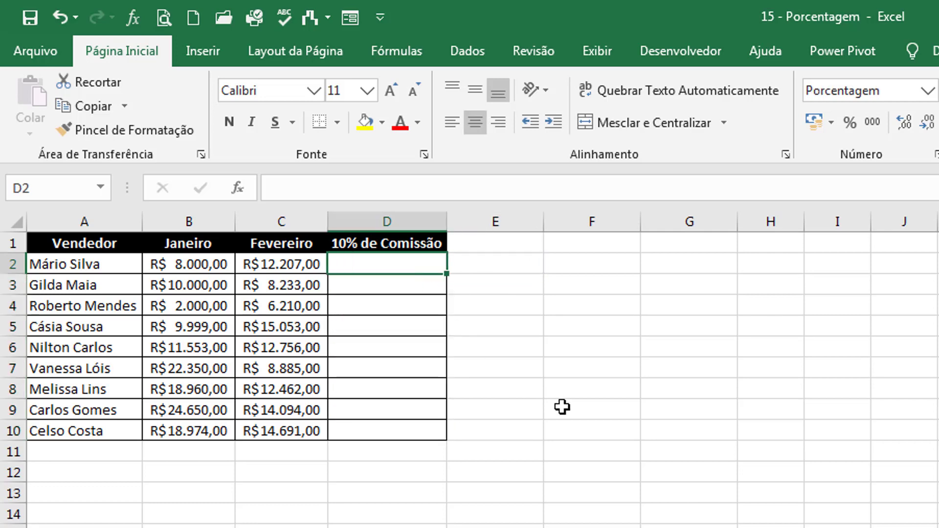
pyautogui.write('=')
pyautogui.click(180, 267)
pyautogui.write('+')
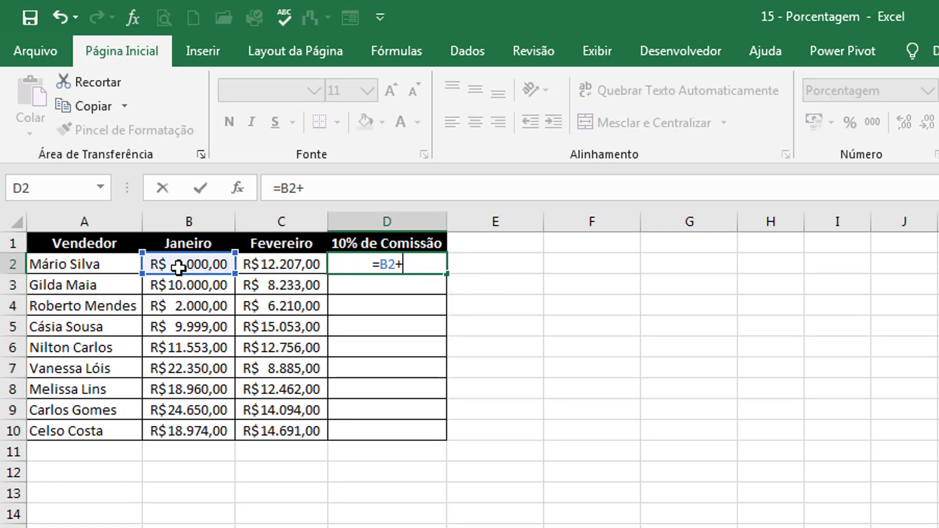
pyautogui.click(292, 266)
pyautogui.press('Return')
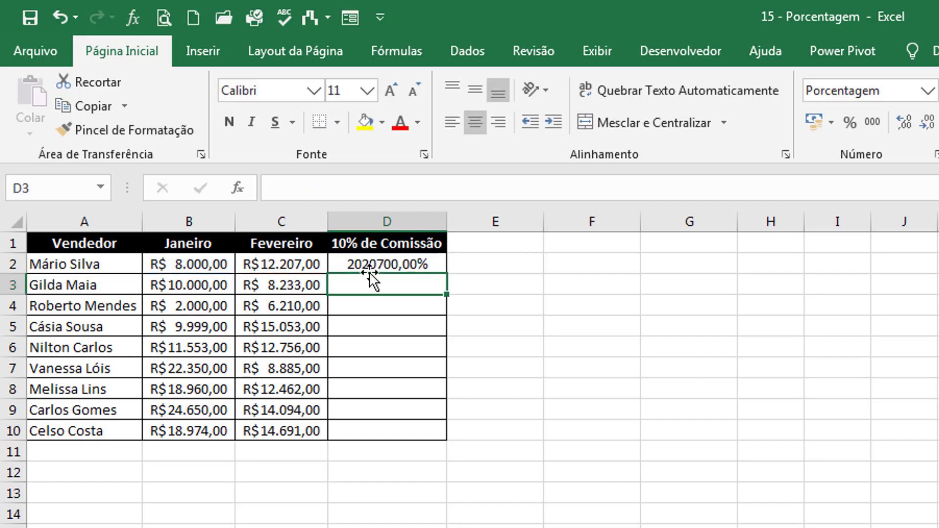
pyautogui.click(411, 262)
pyautogui.doubleClick(446, 273)
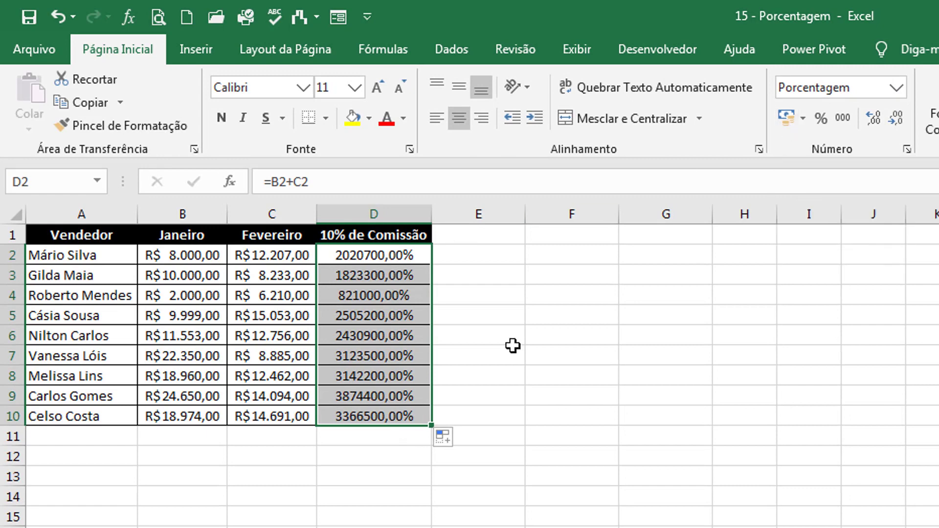
# Step: Apply the Contábil number format in R$ to the totals in D2:D10
pyautogui.click(785, 118)
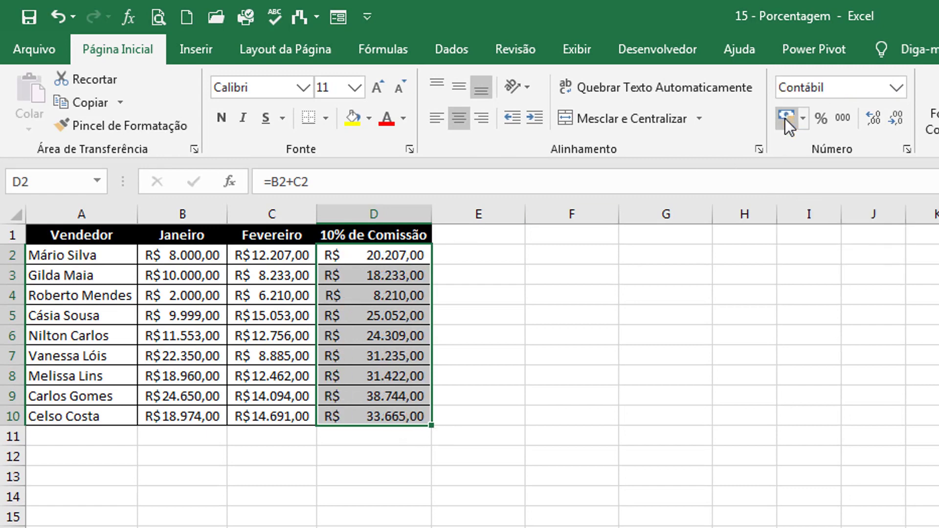
pyautogui.click(489, 253)
pyautogui.press('Left')
pyautogui.press('Left')
pyautogui.press('Left')
# Step: Change the header in cell D1 to "Total de Vendas"
pyautogui.click(347, 229)
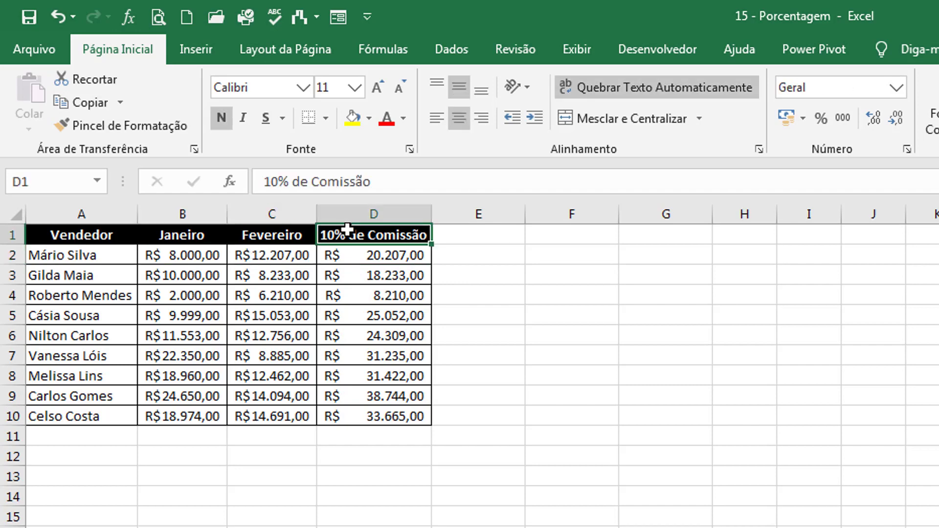
pyautogui.write('Total de VEnd')
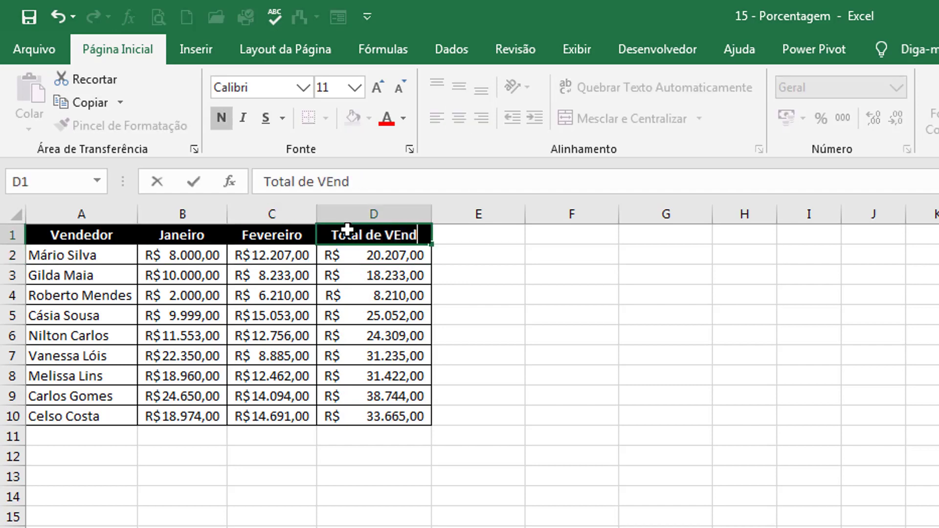
pyautogui.write('as')
pyautogui.press('BackSpace')
pyautogui.press('BackSpace')
pyautogui.press('BackSpace')
pyautogui.press('BackSpace')
pyautogui.press('BackSpace')
pyautogui.write('e')
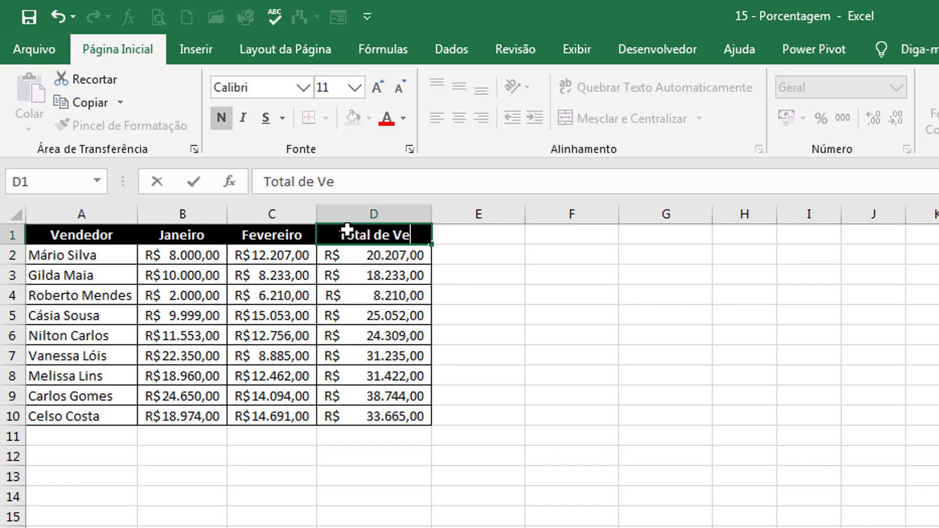
pyautogui.write('ndas')
pyautogui.press('Return')
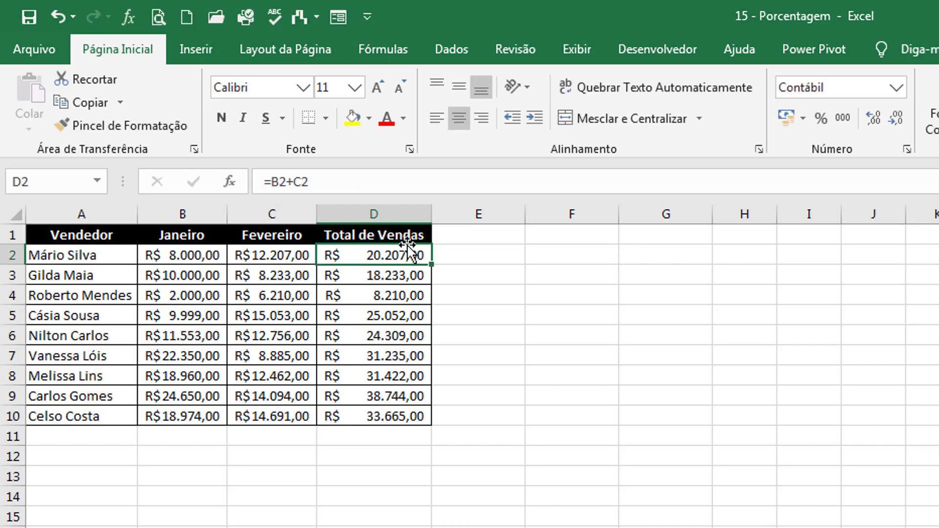
# Step: Enter 30000 in cell F1 as the sales target and apply the Contábil number format in R$
pyautogui.click(497, 268)
pyautogui.click(553, 232)
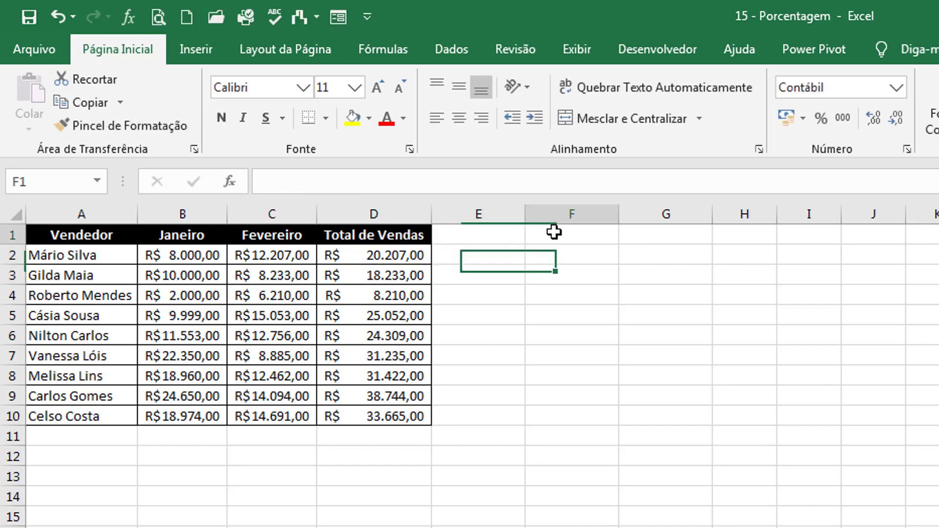
pyautogui.click(176, 255)
pyautogui.click(247, 256)
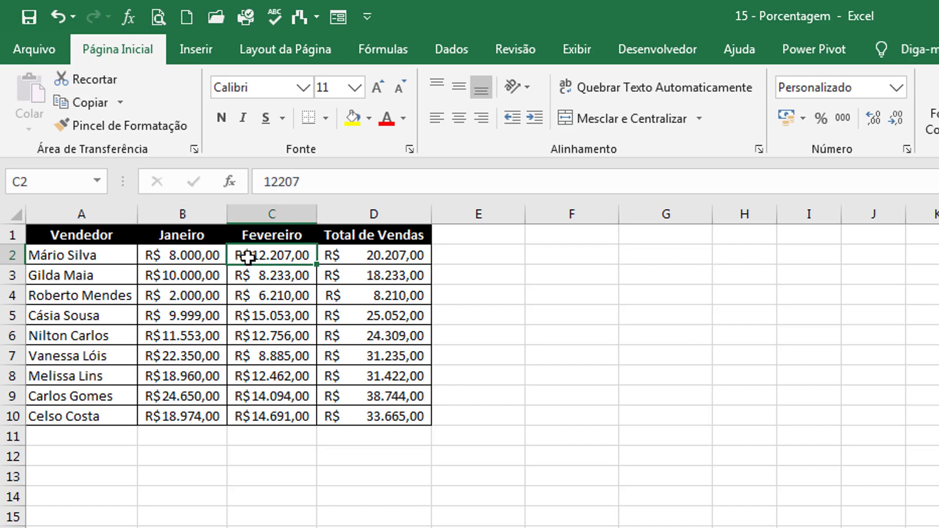
pyautogui.click(541, 232)
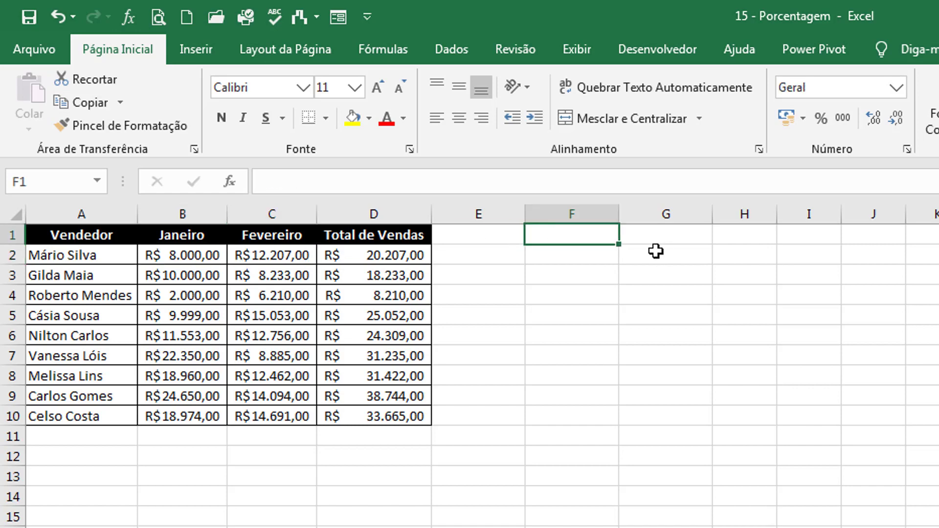
pyautogui.write('3000')
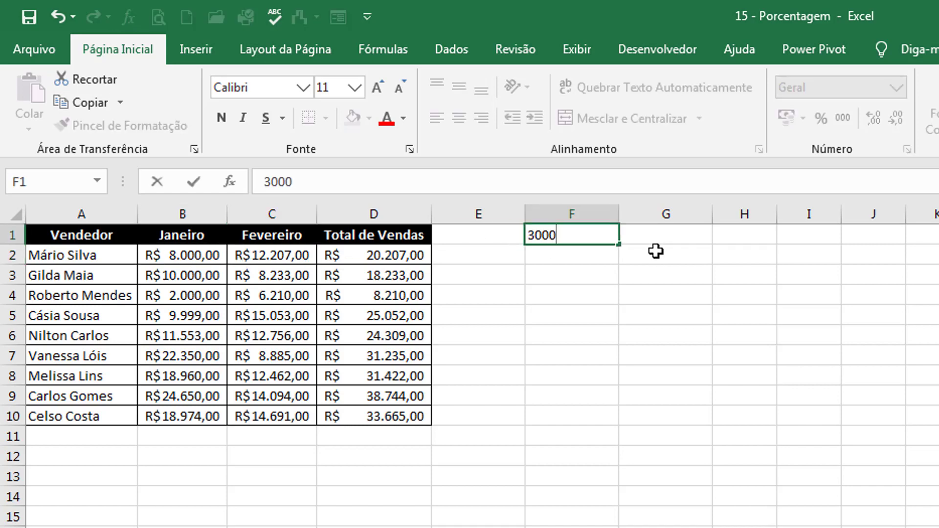
pyautogui.write('0')
pyautogui.press('Return')
pyautogui.click(571, 233)
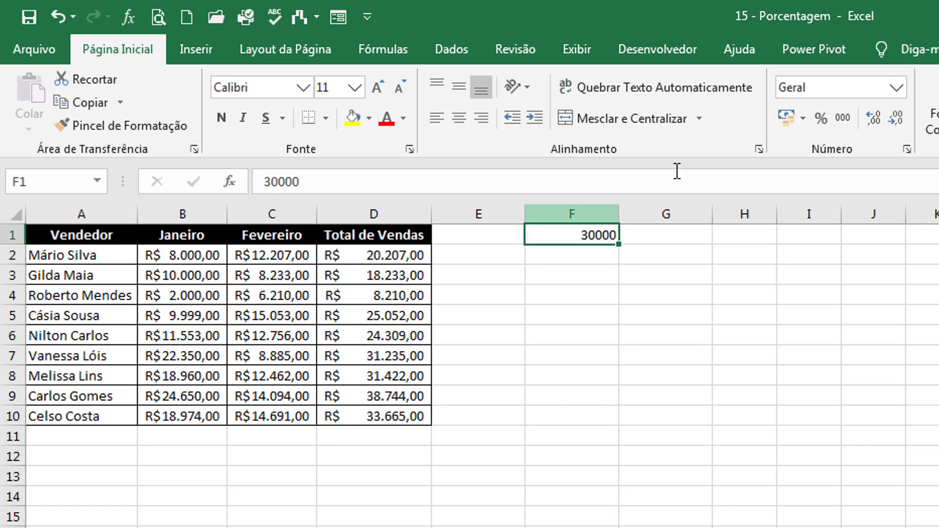
pyautogui.click(779, 119)
pyautogui.click(595, 252)
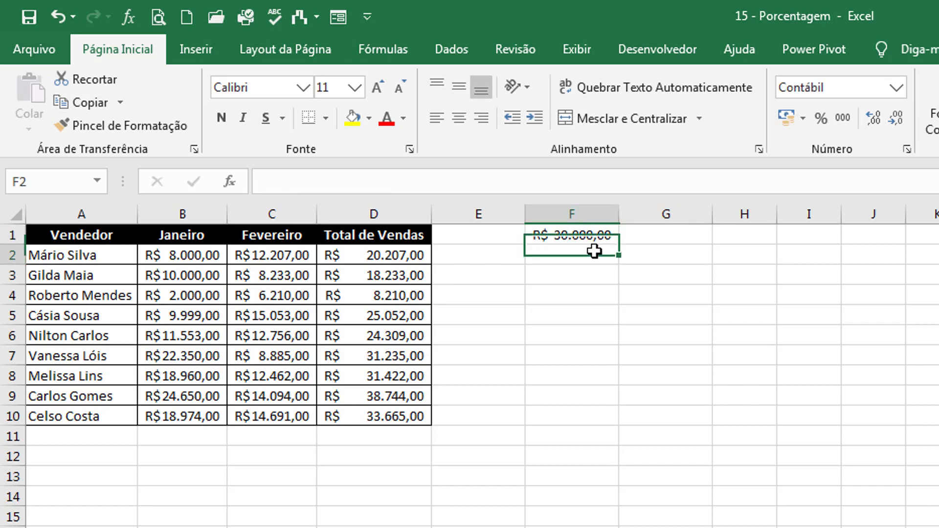
# Step: Begin an SE formula in cell E2 with the logical test D2>=$F$1, keeping the target reference absolute
pyautogui.click(493, 257)
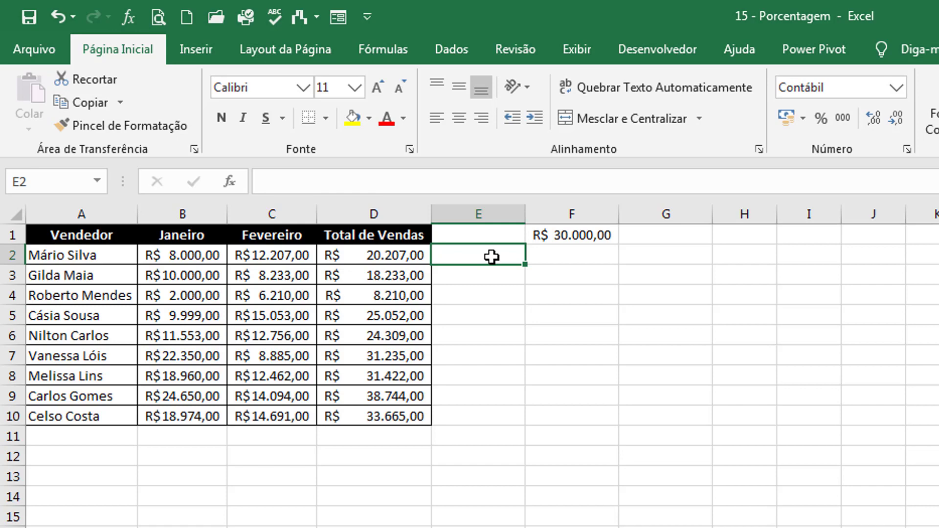
pyautogui.write('=se')
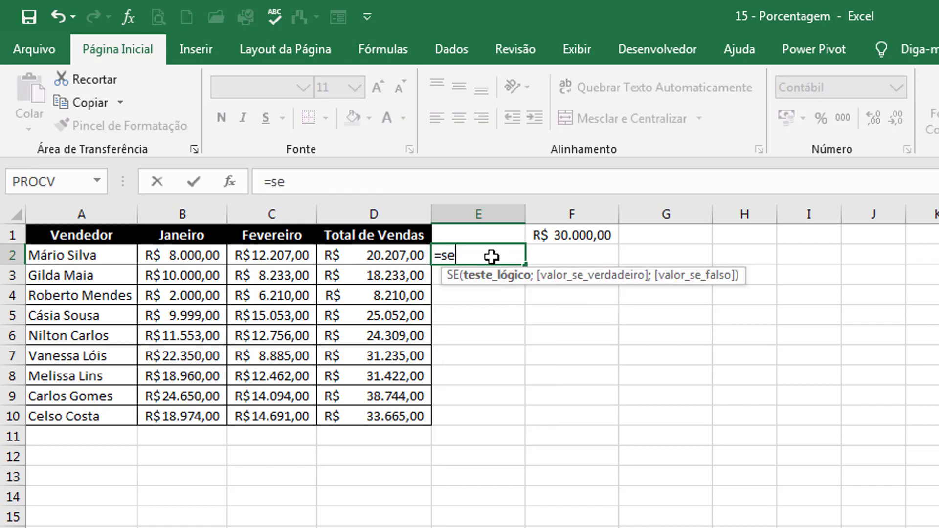
pyautogui.write('(')
pyautogui.moveTo(541, 280); pyautogui.dragTo(567, 440)
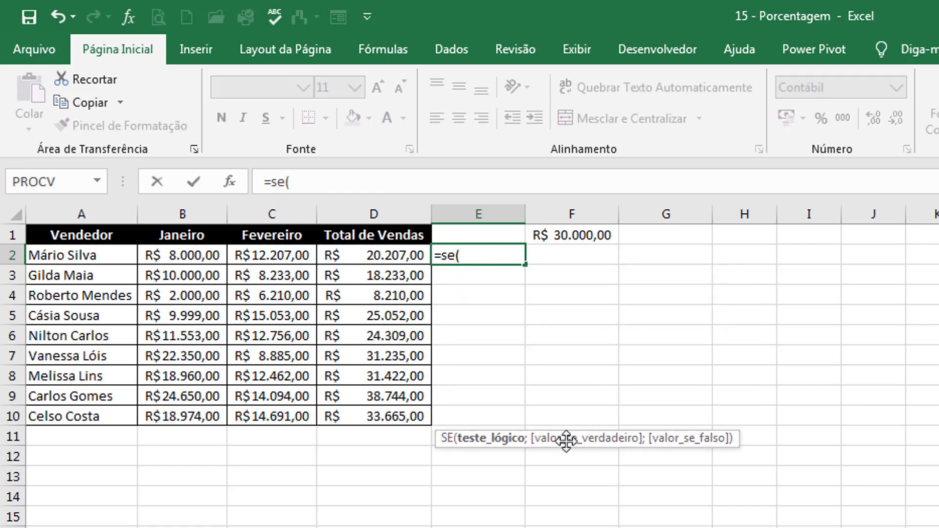
pyautogui.click(383, 255)
pyautogui.write('>=')
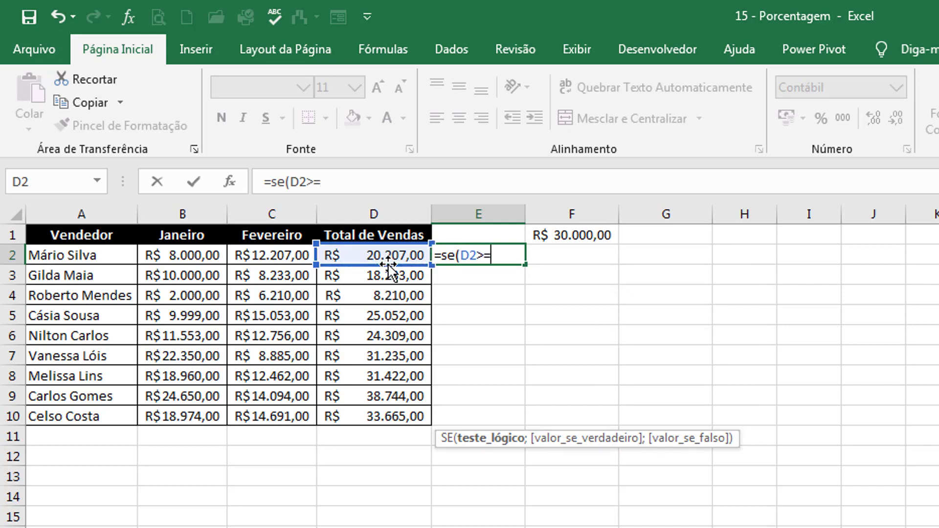
pyautogui.click(588, 239)
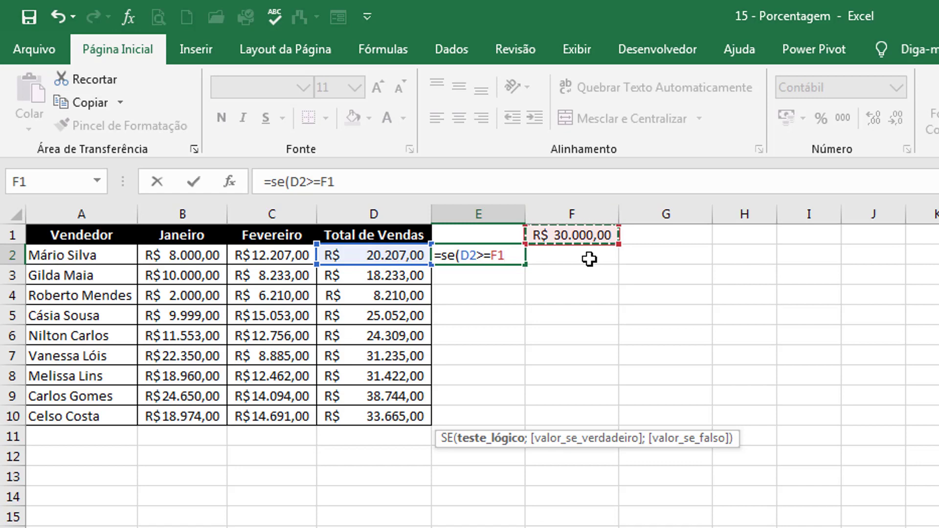
pyautogui.press('F4')
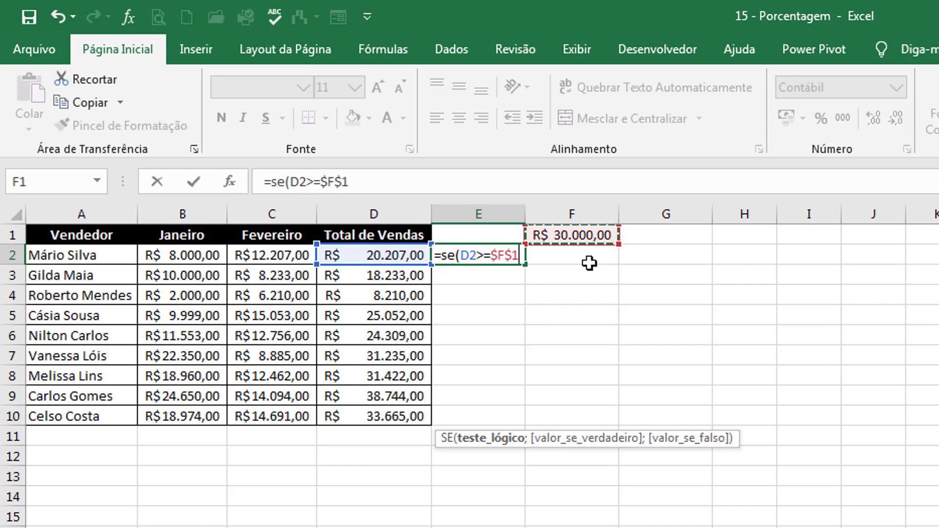
pyautogui.write(';')
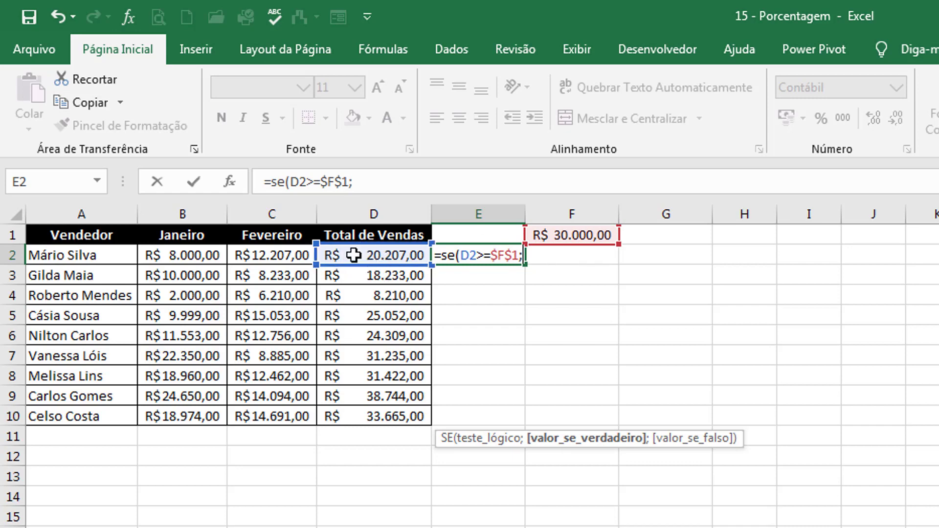
# Step: Complete the SE formula with D2*30% if true and "" if false, and fill it down to E10
pyautogui.click(375, 259)
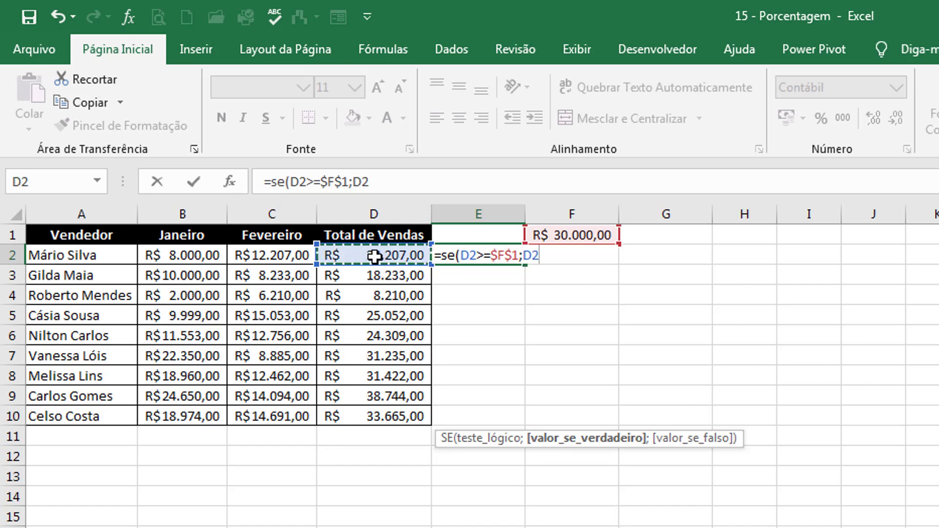
pyautogui.write('*')
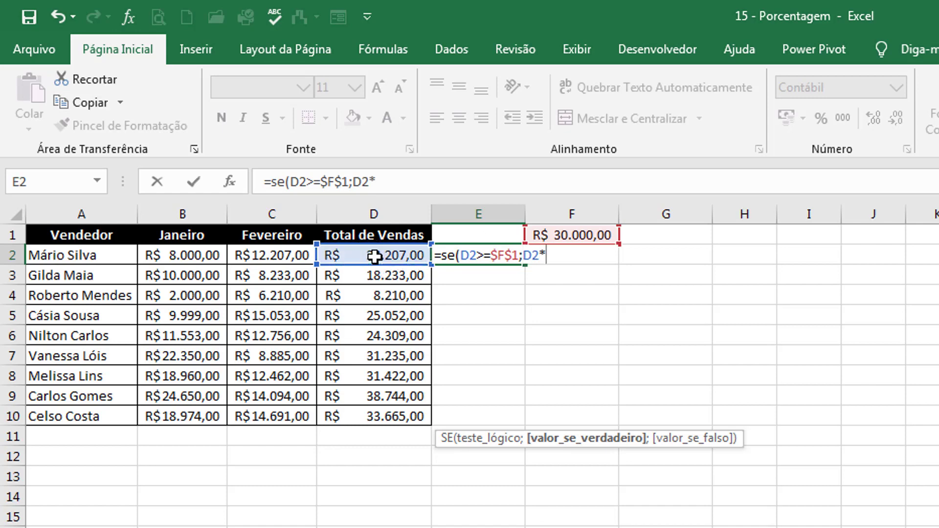
pyautogui.write('30%')
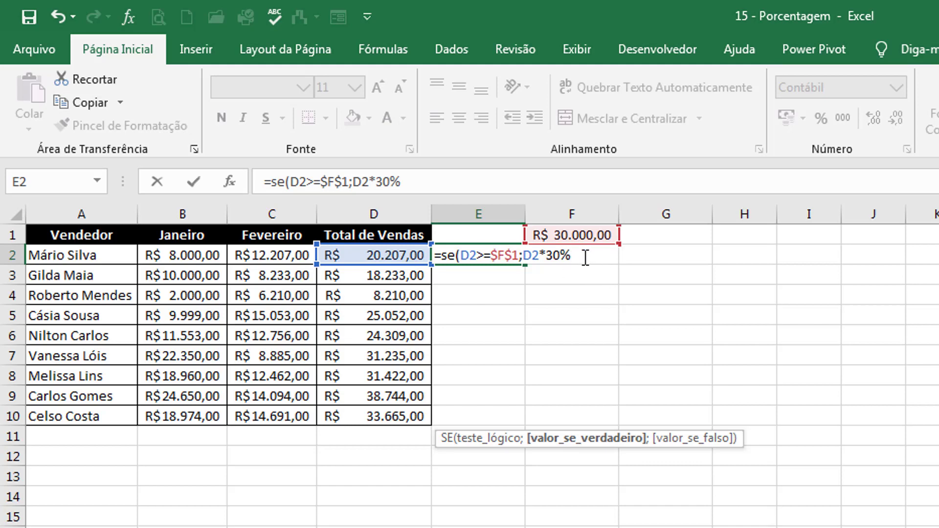
pyautogui.moveTo(589, 256); pyautogui.dragTo(525, 255)
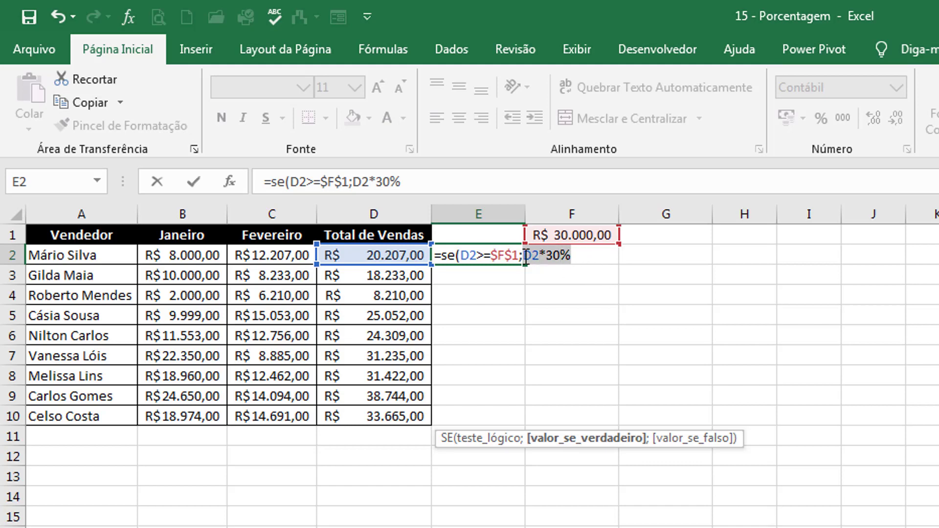
pyautogui.click(585, 259)
pyautogui.write(';')
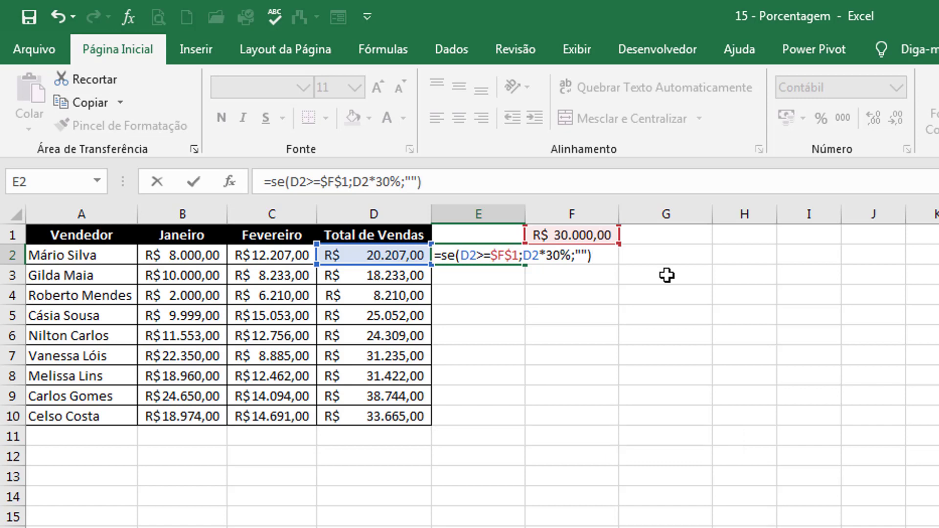
pyautogui.press('Return')
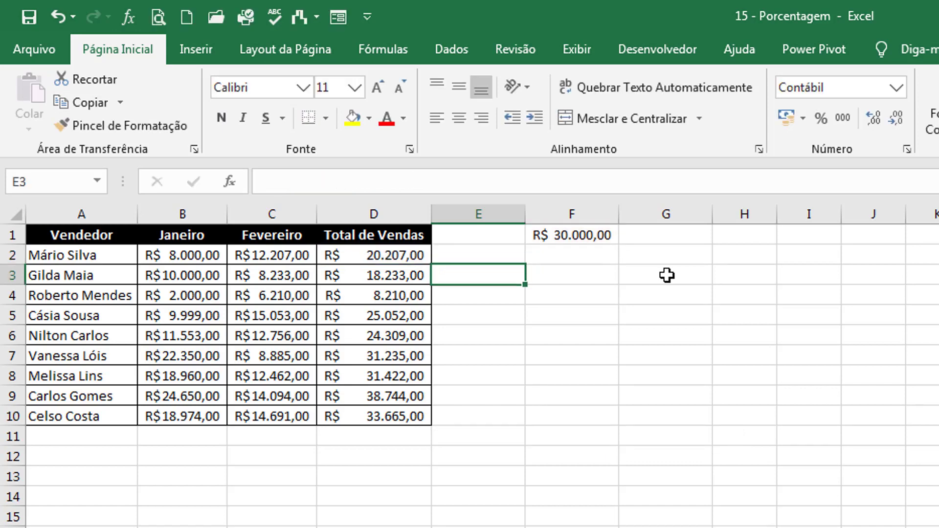
pyautogui.click(518, 257)
pyautogui.moveTo(525, 267); pyautogui.dragTo(511, 422)
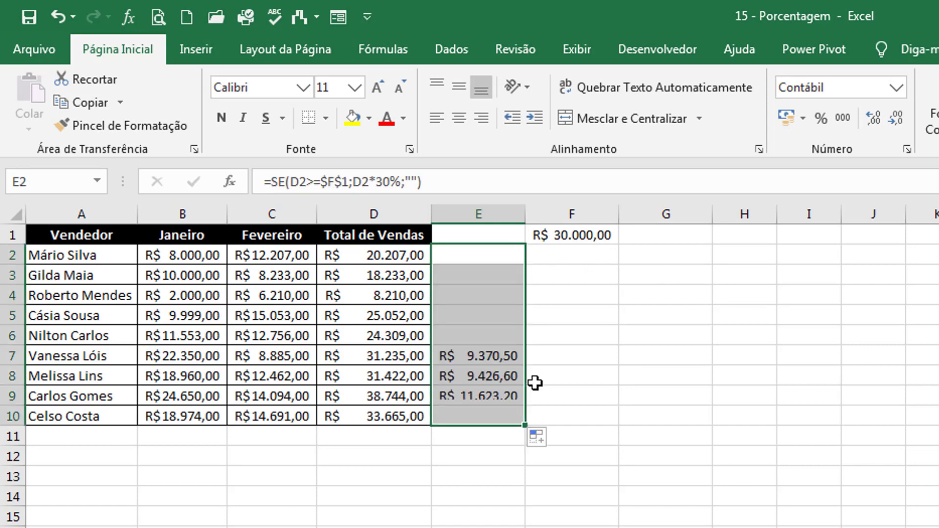
pyautogui.click(560, 364)
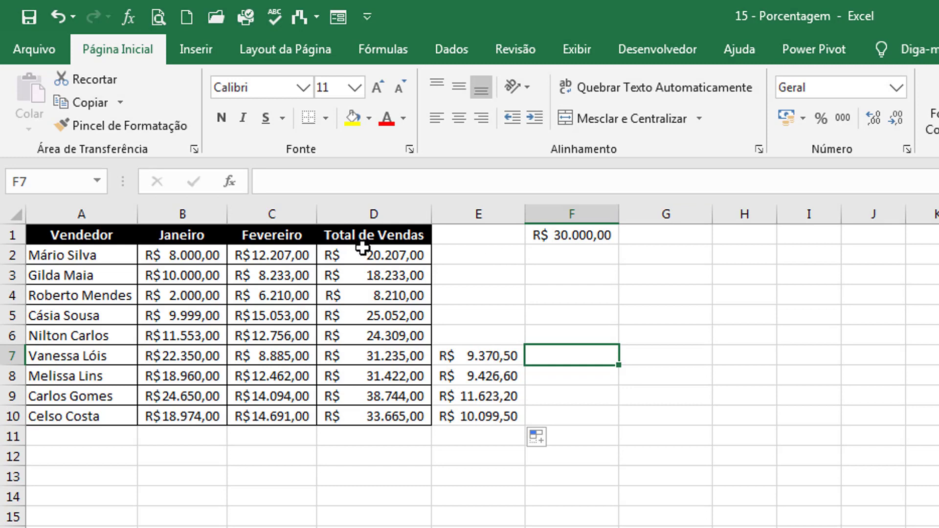
# Step: Compare each seller's total in D2:D7 with the corresponding SE result in column E
pyautogui.moveTo(365, 251); pyautogui.dragTo(467, 258)
pyautogui.moveTo(363, 276); pyautogui.dragTo(457, 274)
pyautogui.moveTo(383, 295); pyautogui.dragTo(509, 295)
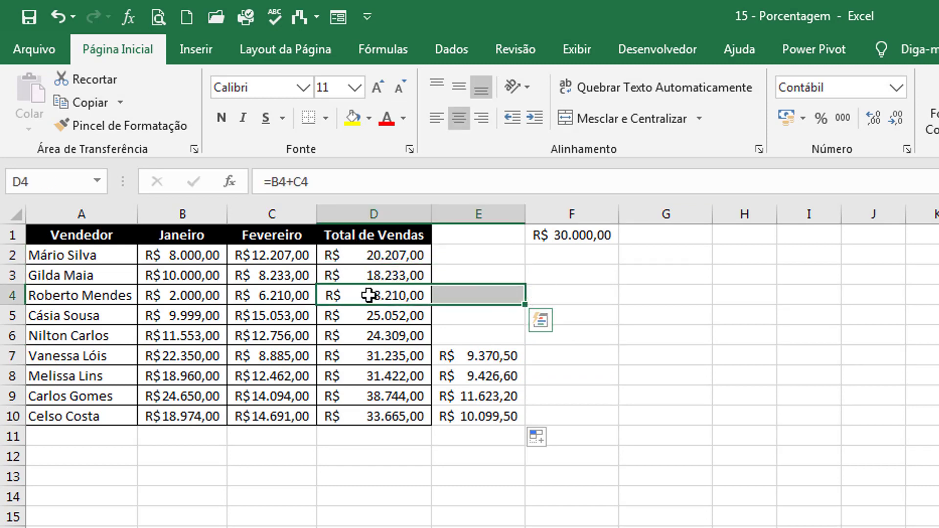
pyautogui.moveTo(339, 317); pyautogui.dragTo(460, 313)
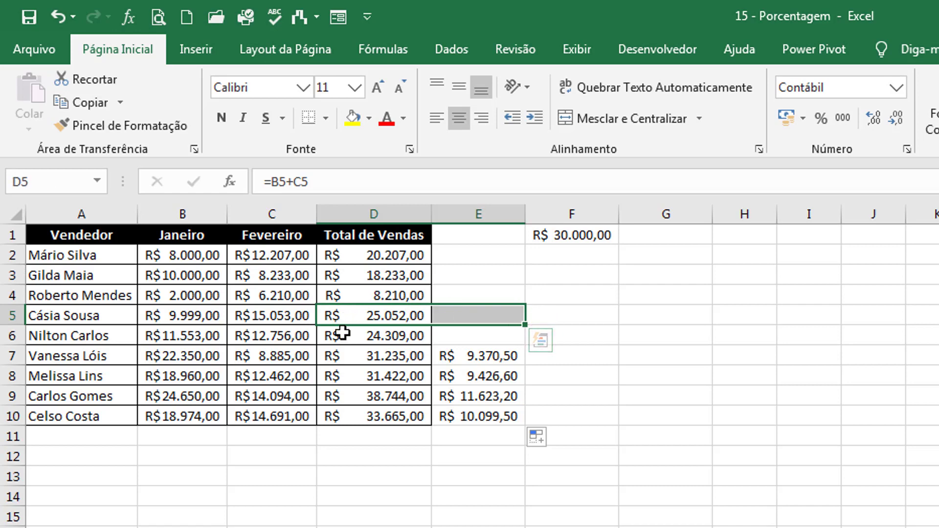
pyautogui.moveTo(342, 333); pyautogui.dragTo(468, 333)
pyautogui.click(634, 406)
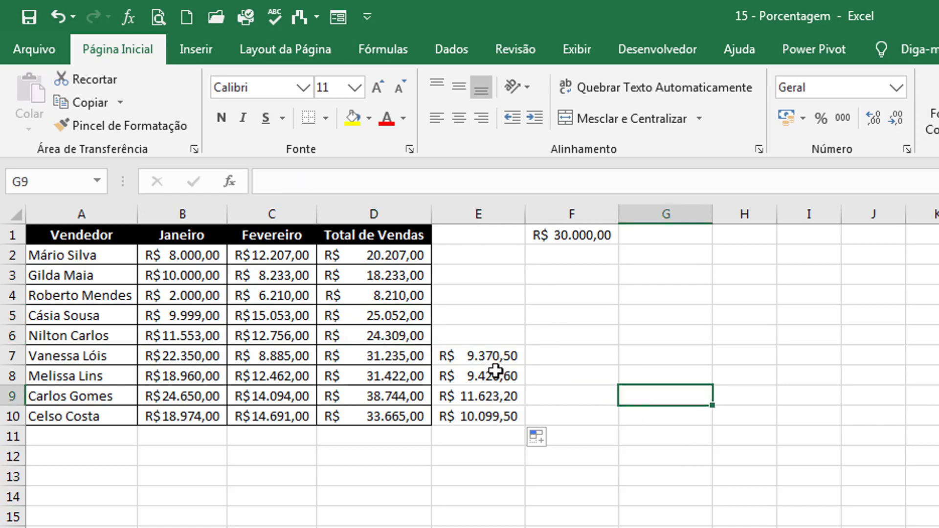
pyautogui.click(418, 356)
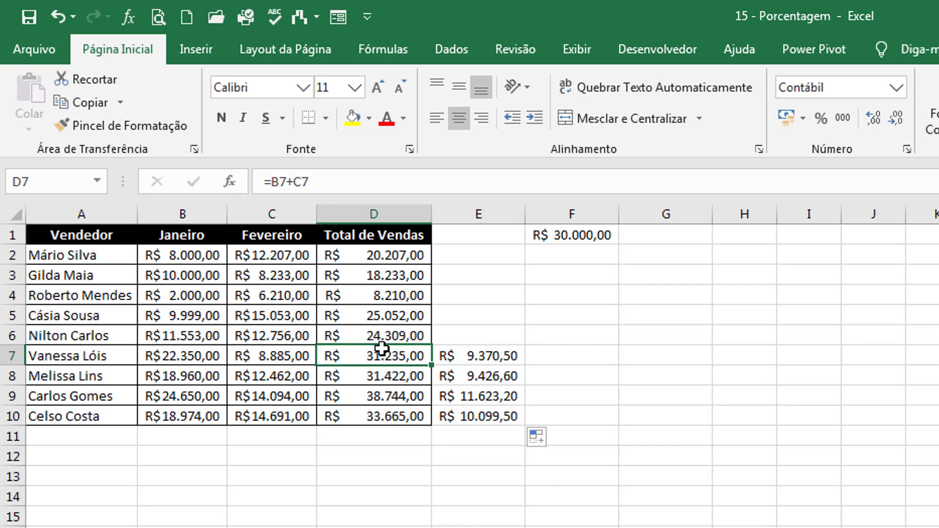
pyautogui.moveTo(413, 361); pyautogui.dragTo(470, 356)
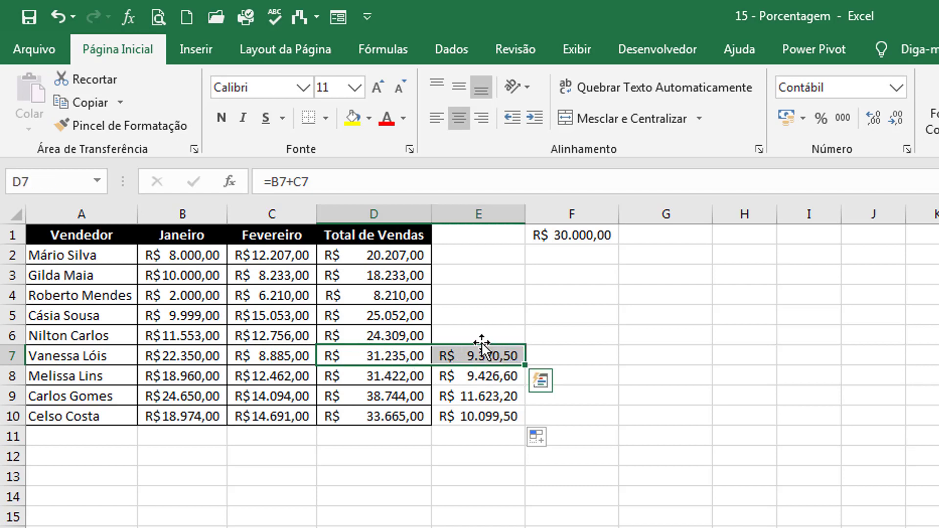
# Step: Enter the check formula =D7*30% in cell F7
pyautogui.click(539, 357)
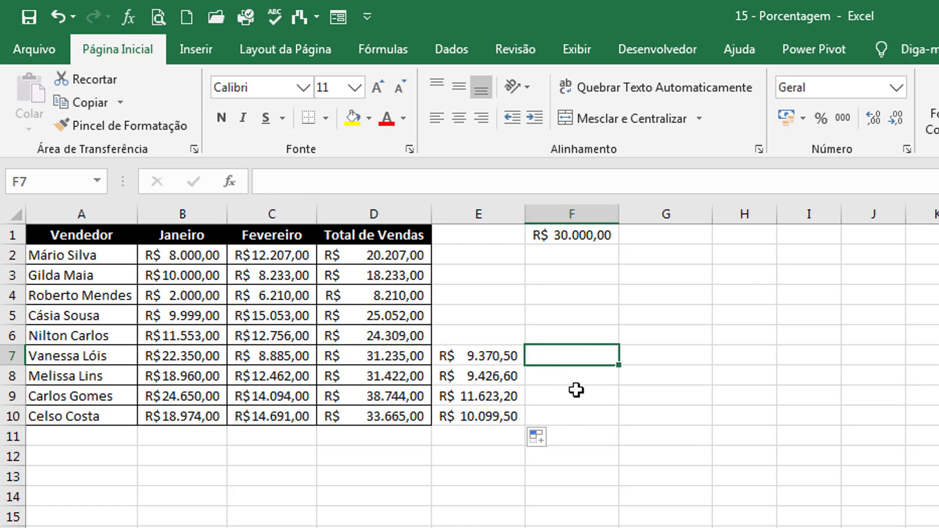
pyautogui.write('=')
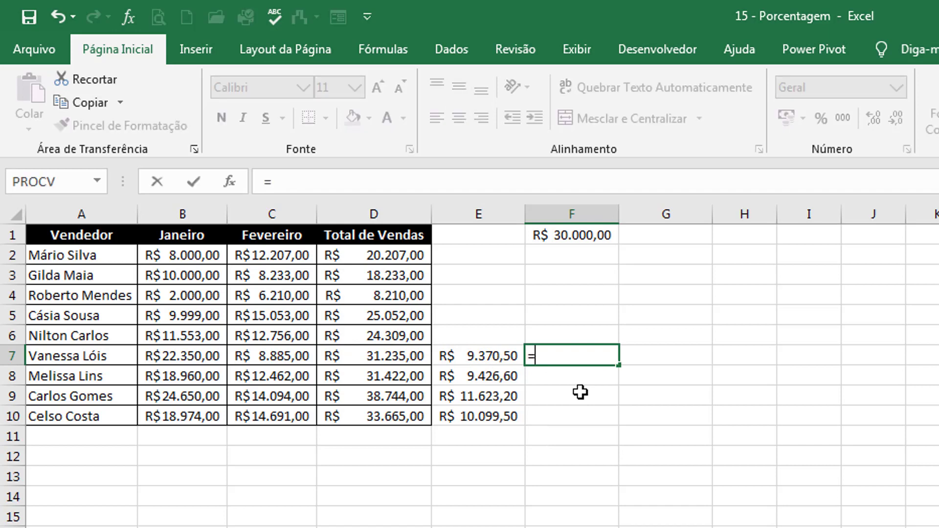
pyautogui.click(409, 360)
pyautogui.write('*')
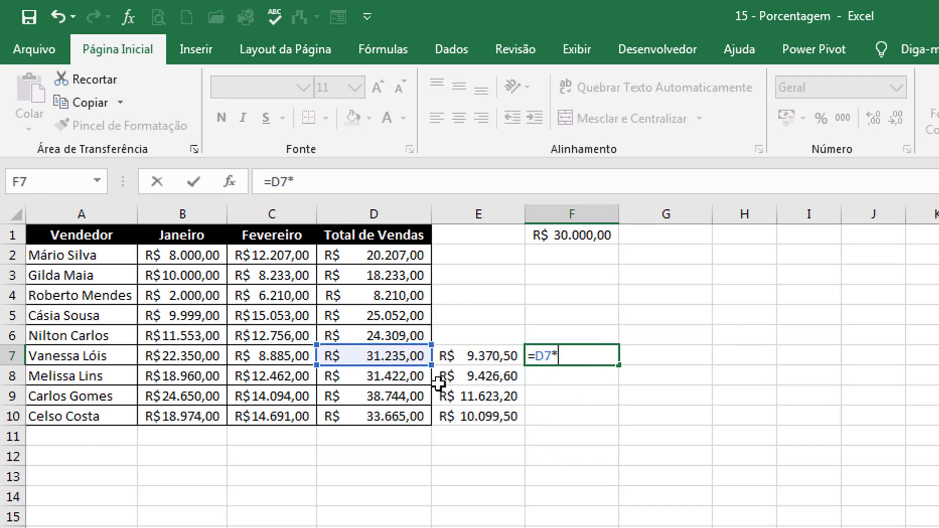
pyautogui.write('30%')
pyautogui.press('Return')
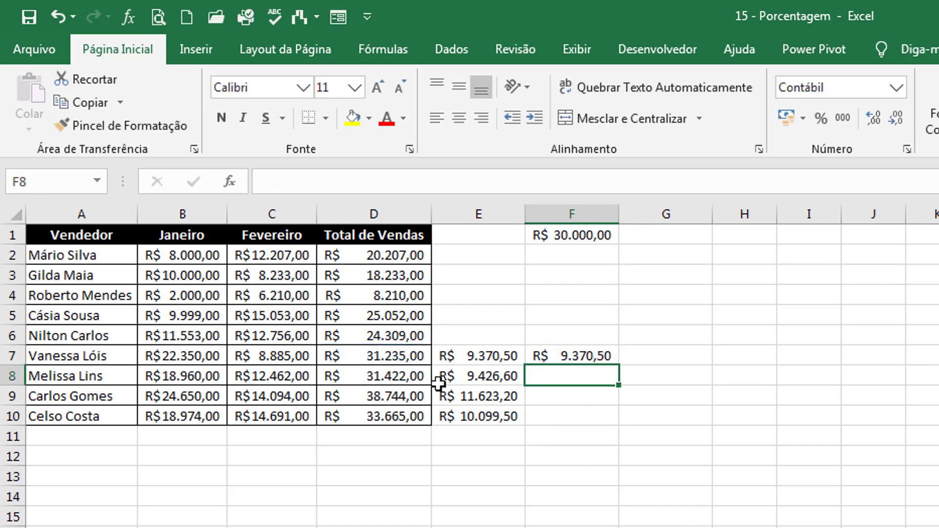
# Step: Compare the SE result in E7 with the direct percentage calculation in F7
pyautogui.click(538, 359)
pyautogui.click(440, 356)
pyautogui.click(562, 365)
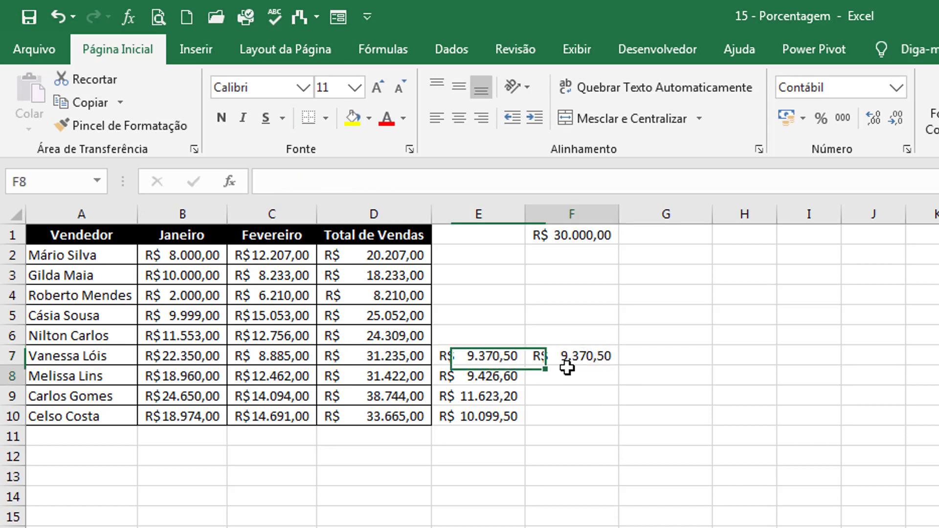
pyautogui.click(493, 356)
pyautogui.click(529, 358)
pyautogui.press('Left')
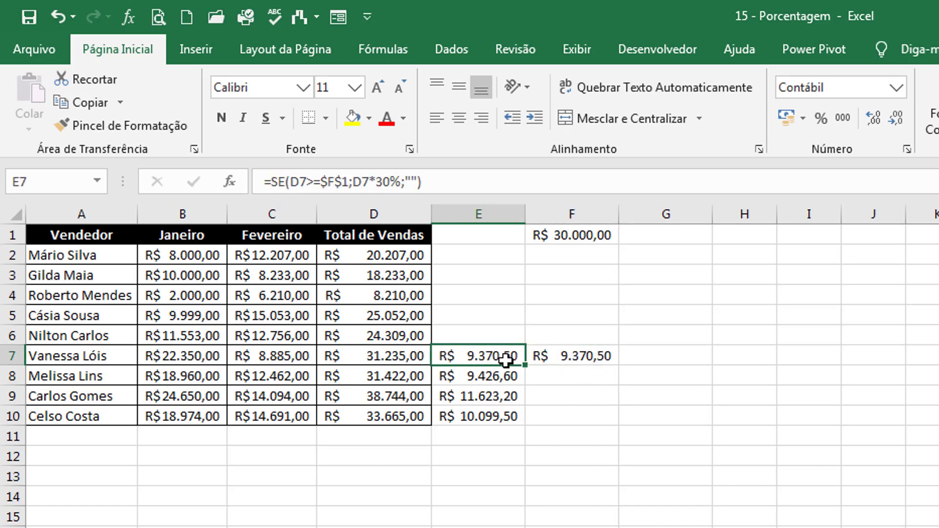
pyautogui.press('Right')
pyautogui.press('Left')
pyautogui.press('Right')
pyautogui.click(507, 361)
pyautogui.click(570, 369)
pyautogui.press('Left')
# Step: Fill the 30% check formula from F7 down to F10 and compare it with the SE results in column E
pyautogui.click(612, 361)
pyautogui.moveTo(620, 366); pyautogui.dragTo(600, 418)
pyautogui.click(492, 384)
pyautogui.click(548, 403)
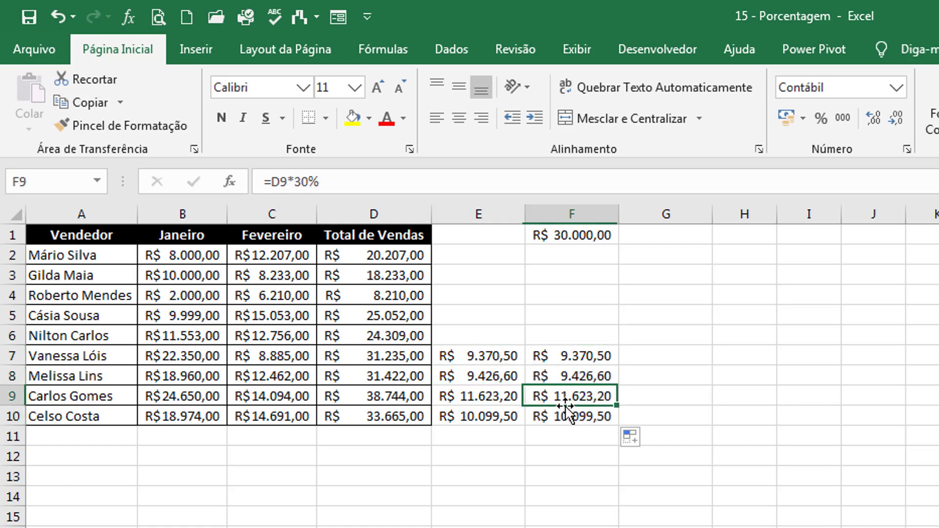
pyautogui.click(513, 419)
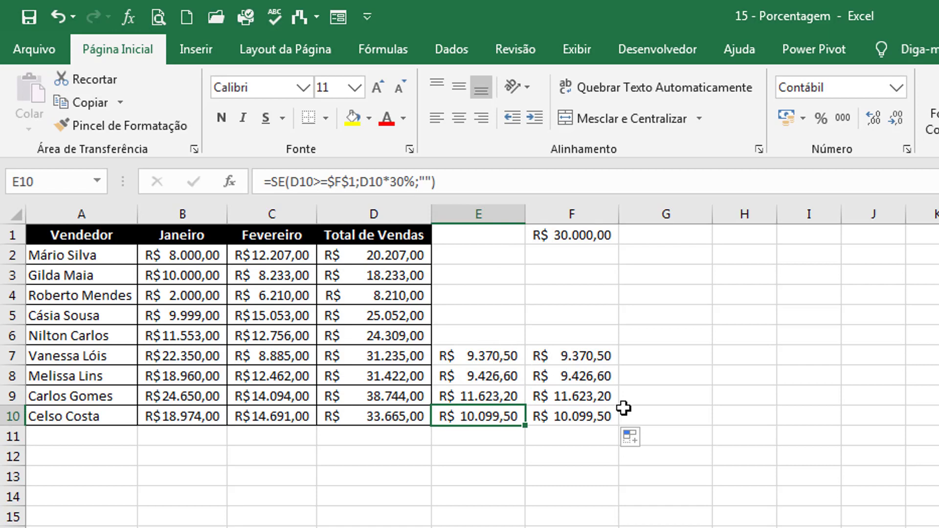
pyautogui.click(629, 494)
pyautogui.click(463, 522)
pyautogui.click(487, 511)
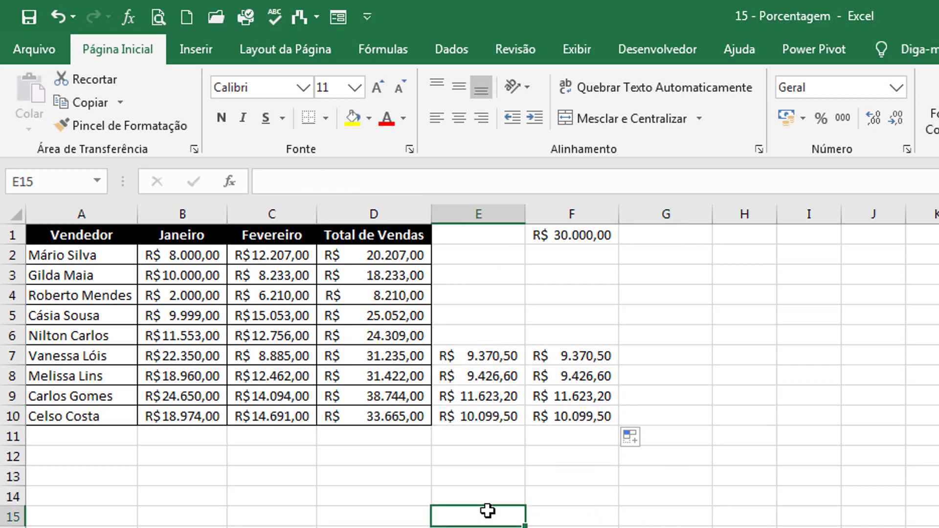